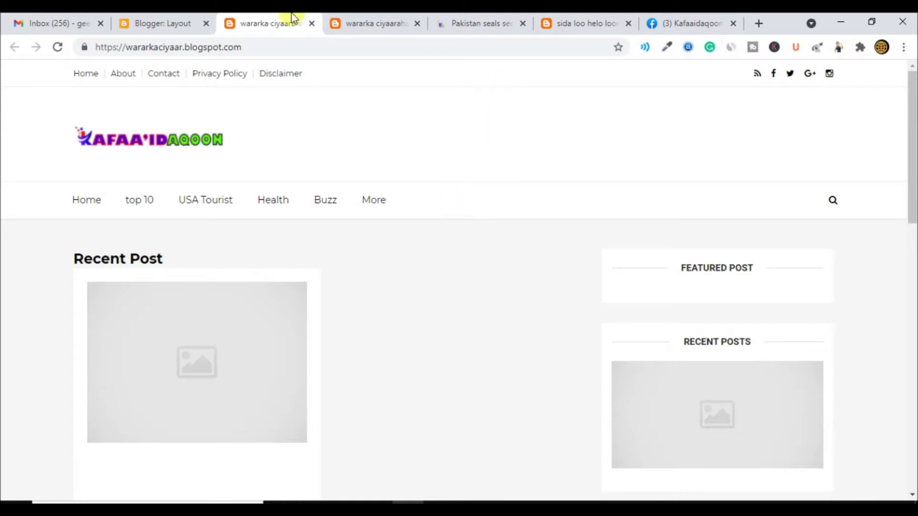
# - Switch to the Blogger layout page and look through the list of Google apps
pyautogui.click(151, 22)
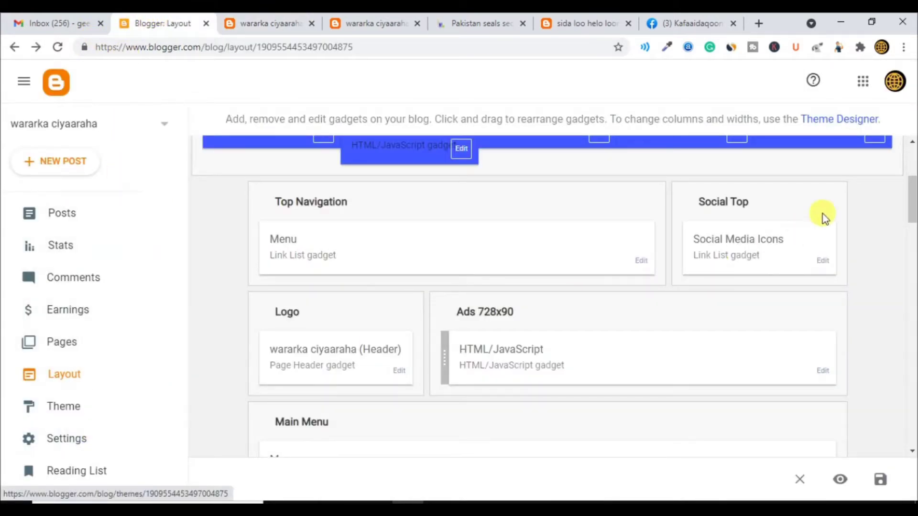
pyautogui.click(864, 85)
pyautogui.scroll(-4, 825, 203)
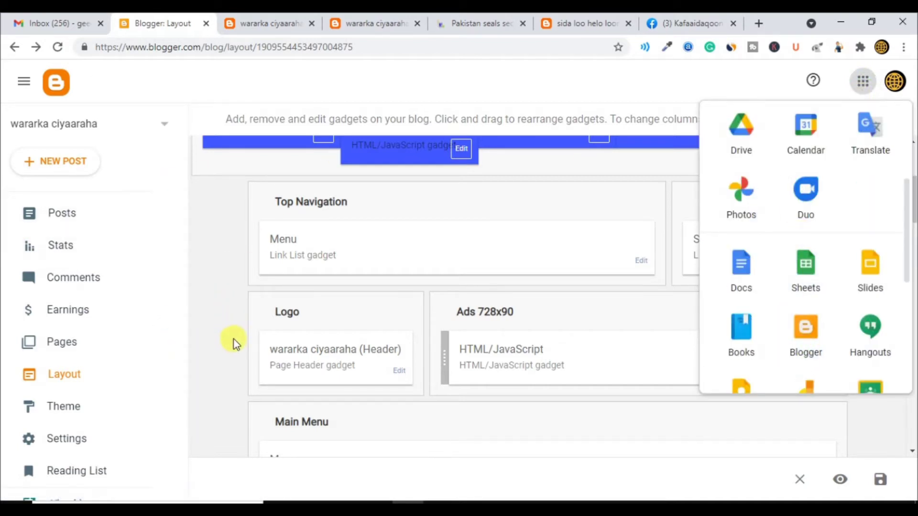
pyautogui.click(221, 359)
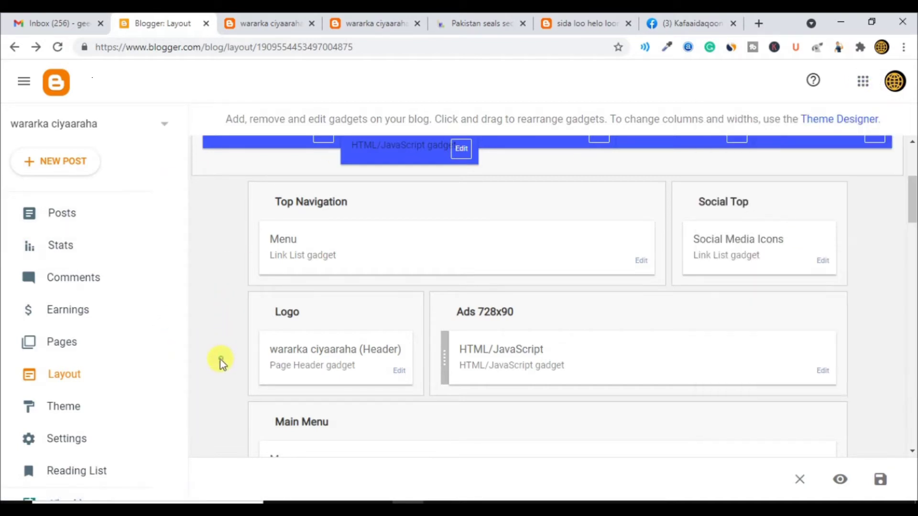
# - Open the Main Menu link list gadget of the blog layout for editing and review its links
pyautogui.click(91, 379)
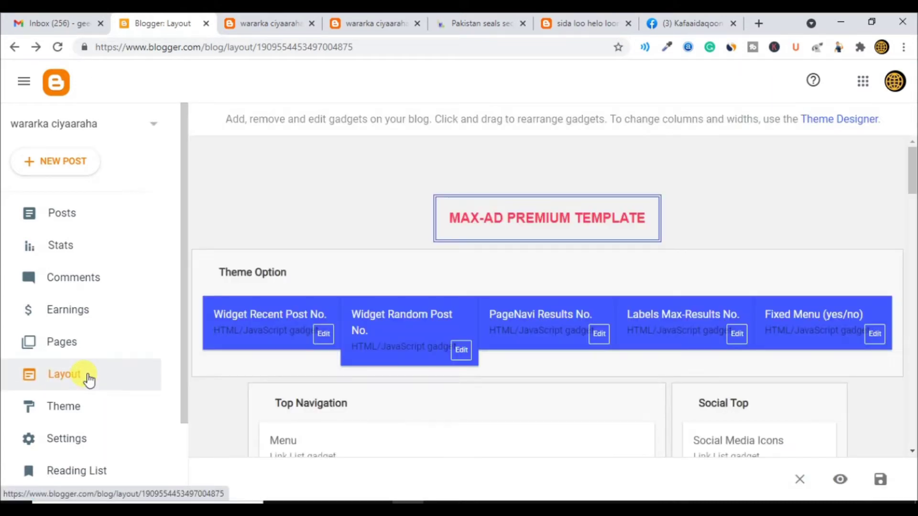
pyautogui.scroll(-7, 422, 360)
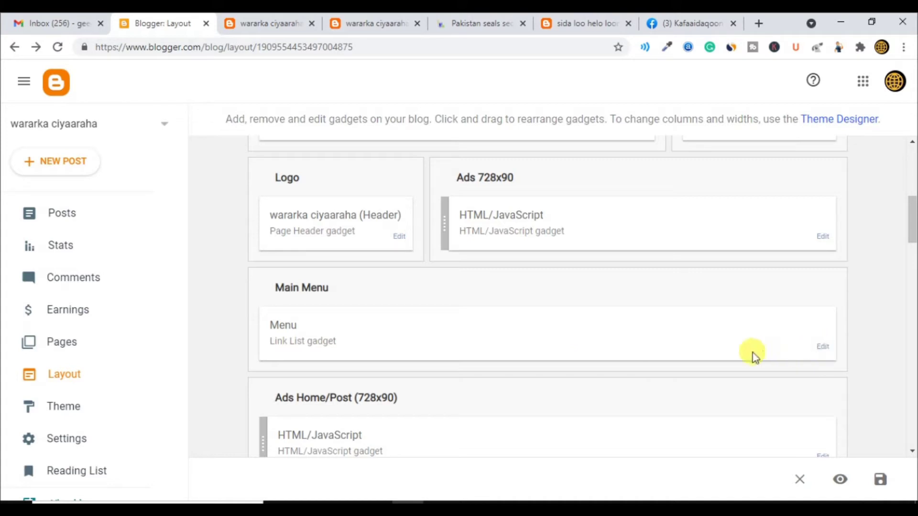
pyautogui.click(824, 349)
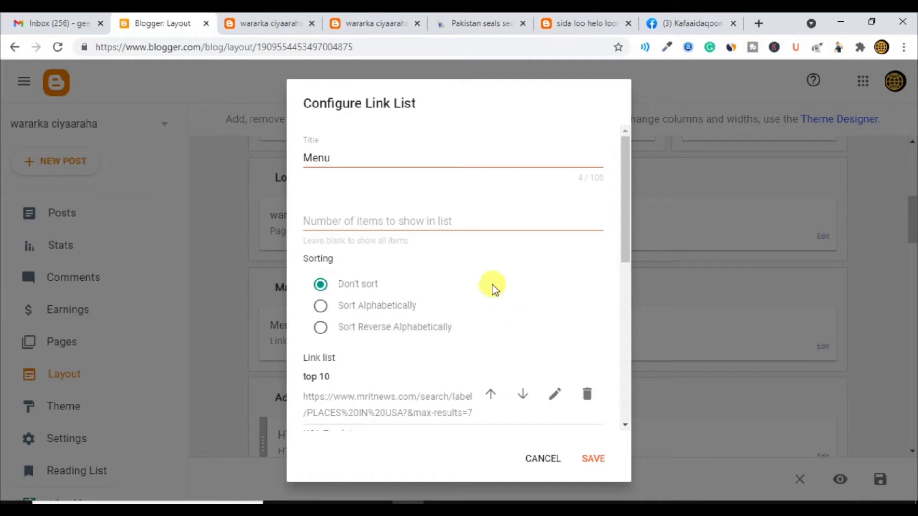
pyautogui.scroll(-2, 523, 251)
pyautogui.scroll(-4, 521, 245)
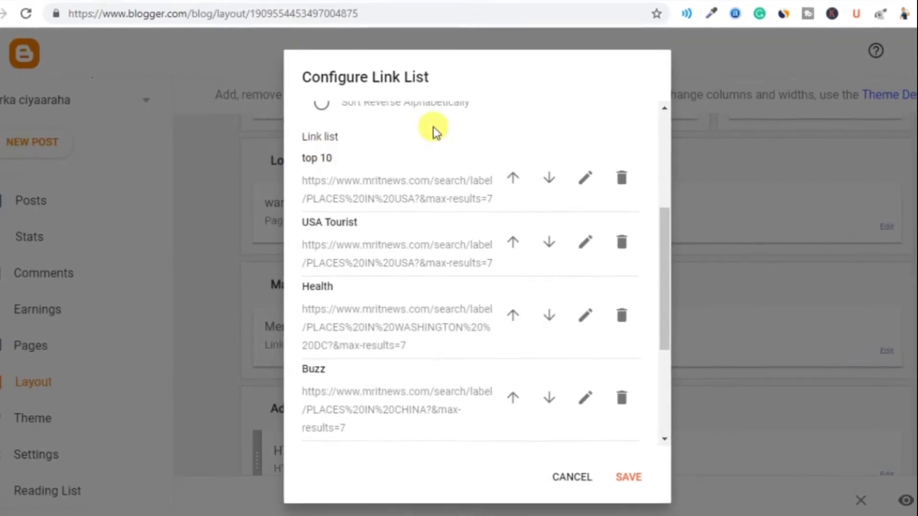
pyautogui.scroll(3, 433, 127)
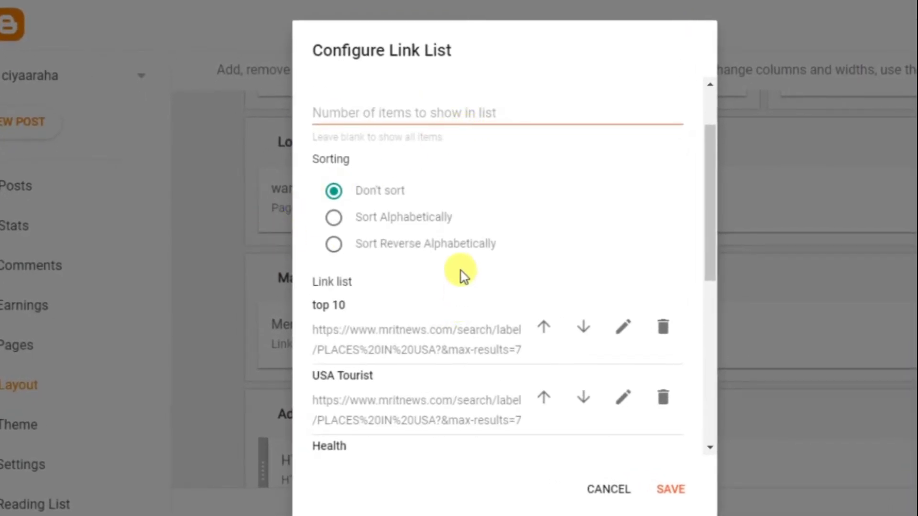
pyautogui.scroll(-2, 460, 271)
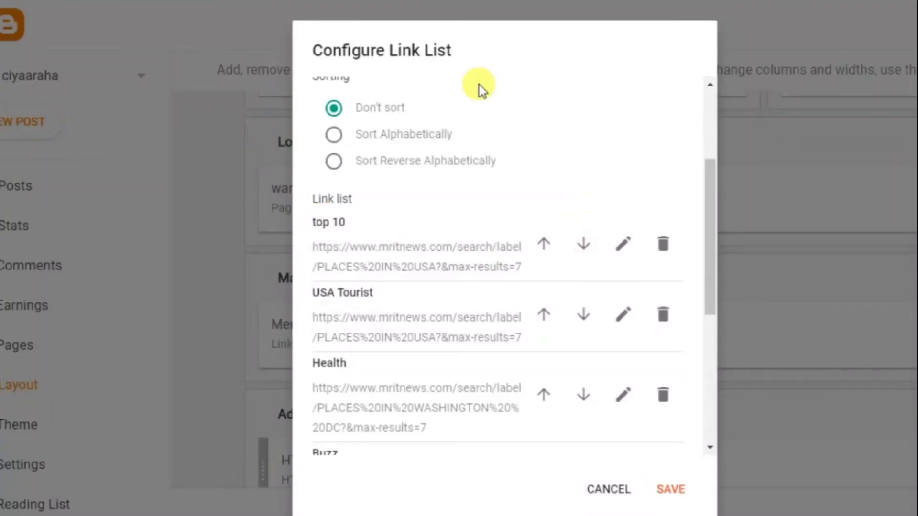
# - Rename the "top 10" link to "Wararka ciyaaraha" and save the Main Menu link list
pyautogui.click(624, 246)
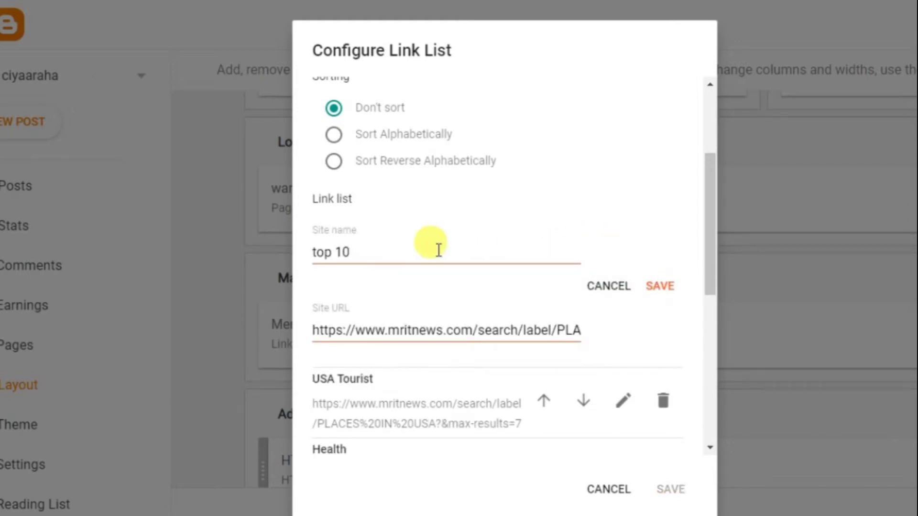
pyautogui.moveTo(378, 252); pyautogui.dragTo(275, 258)
pyautogui.write('Wararka ciyaaraha')
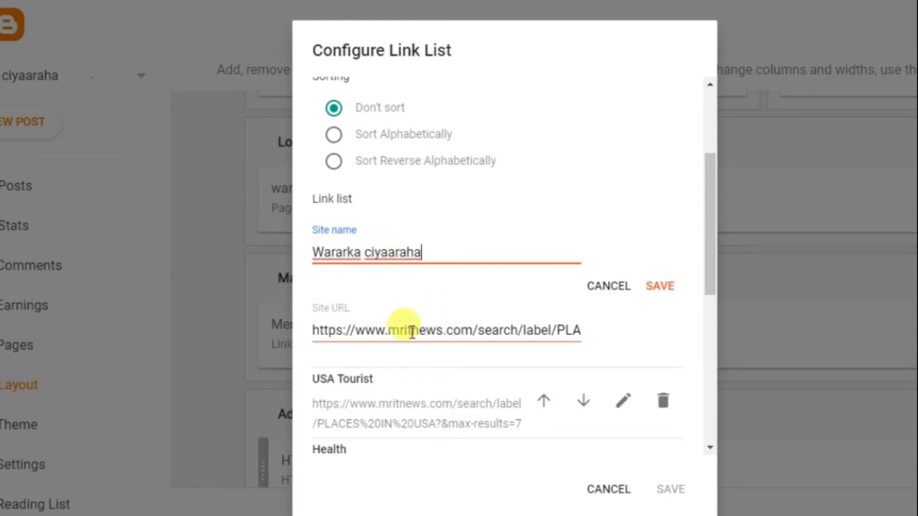
pyautogui.click(661, 287)
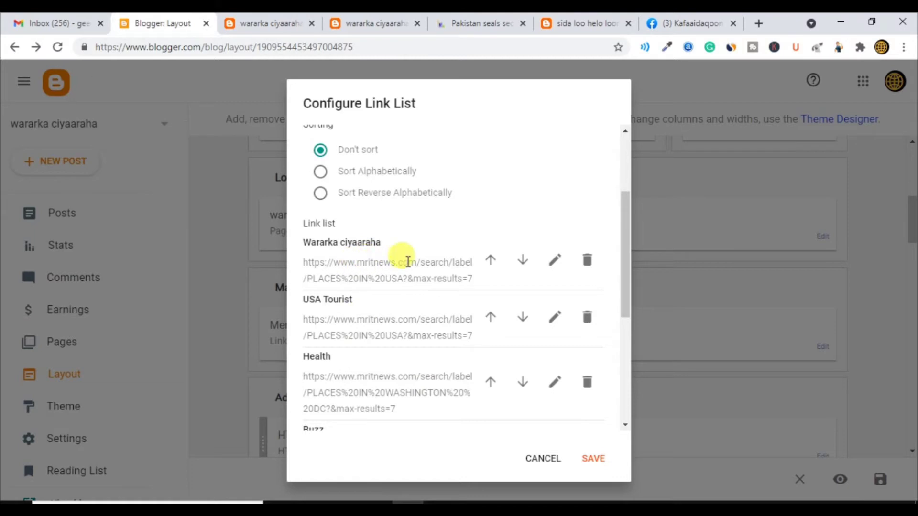
pyautogui.click(593, 460)
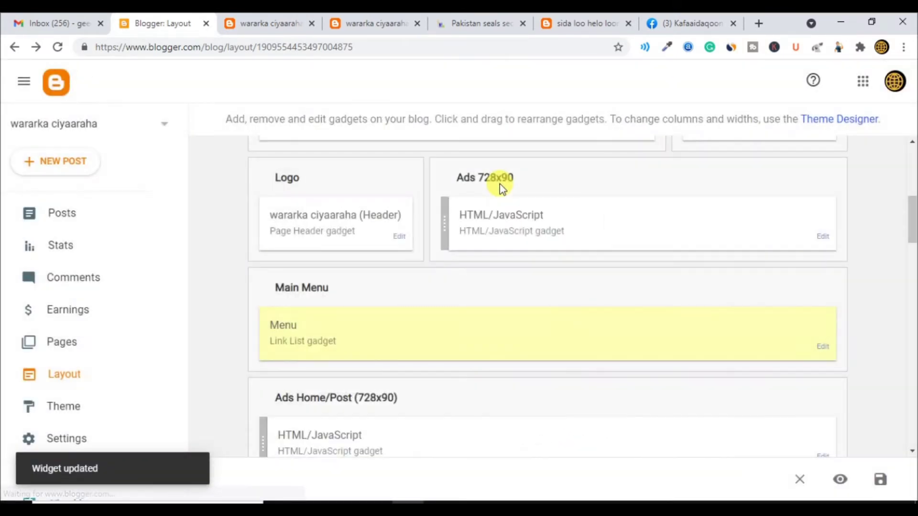
# - Reload the live blog, test the Wararka ciyaaraha menu link, and return to the blog's home page
pyautogui.click(270, 27)
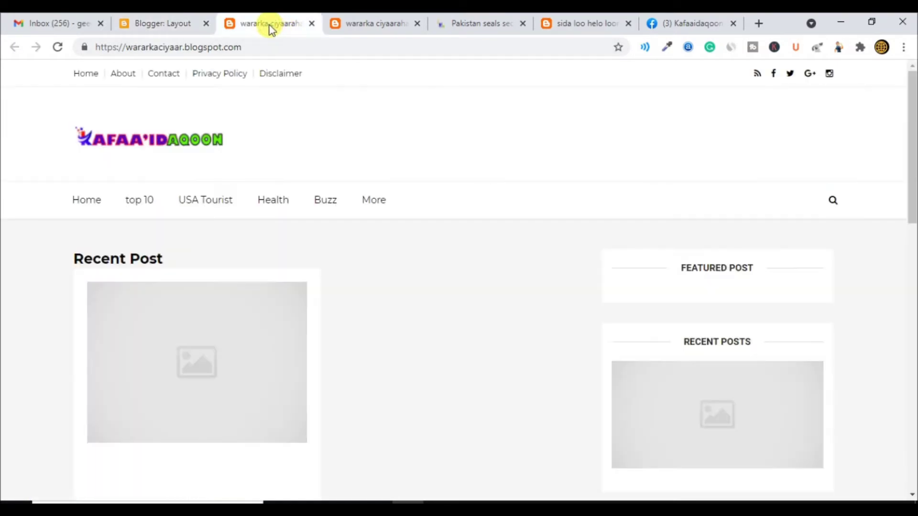
pyautogui.click(57, 48)
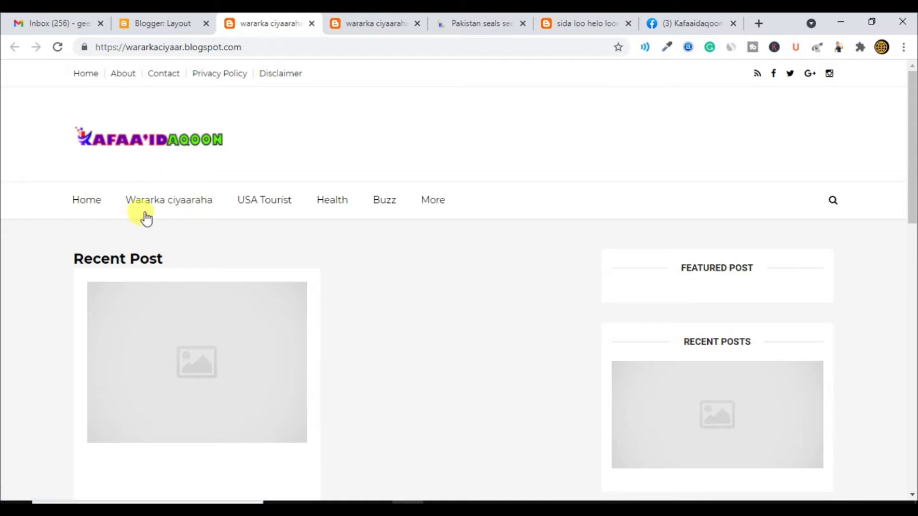
pyautogui.click(190, 203)
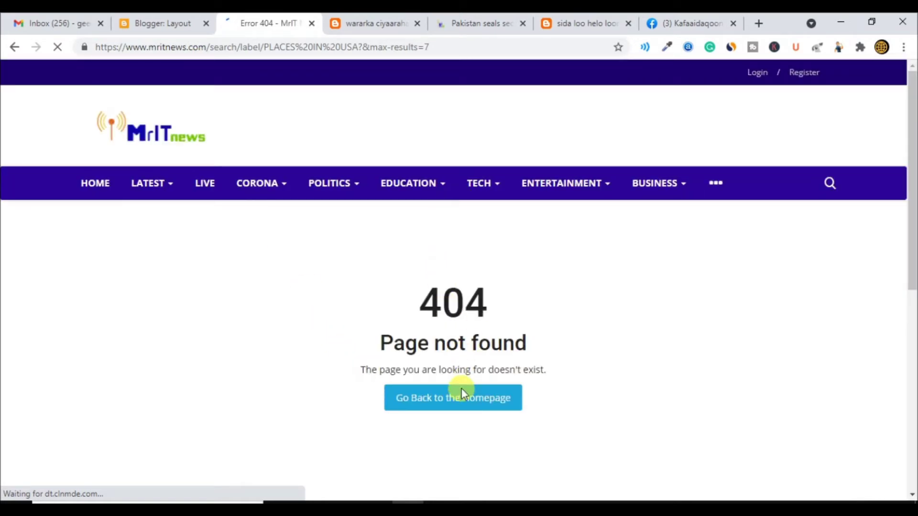
pyautogui.click(14, 46)
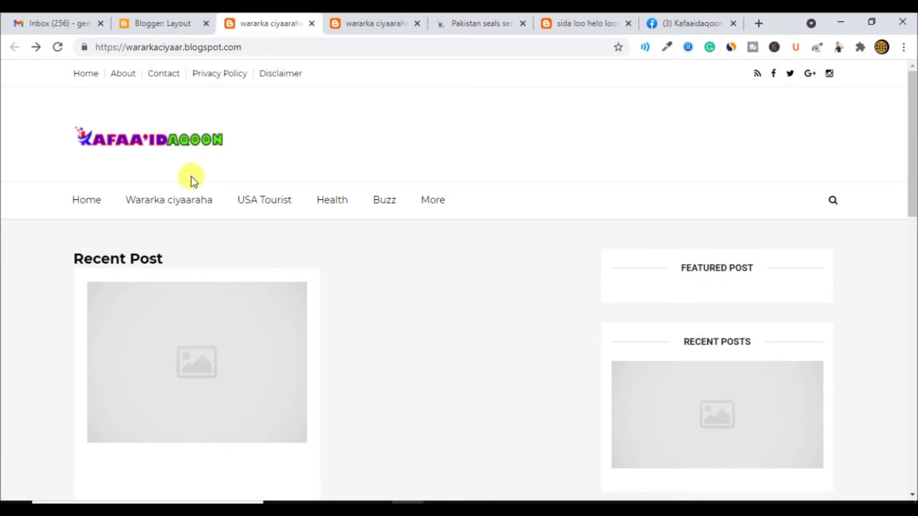
# - Create a new blog post in Blogger and enter "wararka dunida" as its label
pyautogui.click(168, 18)
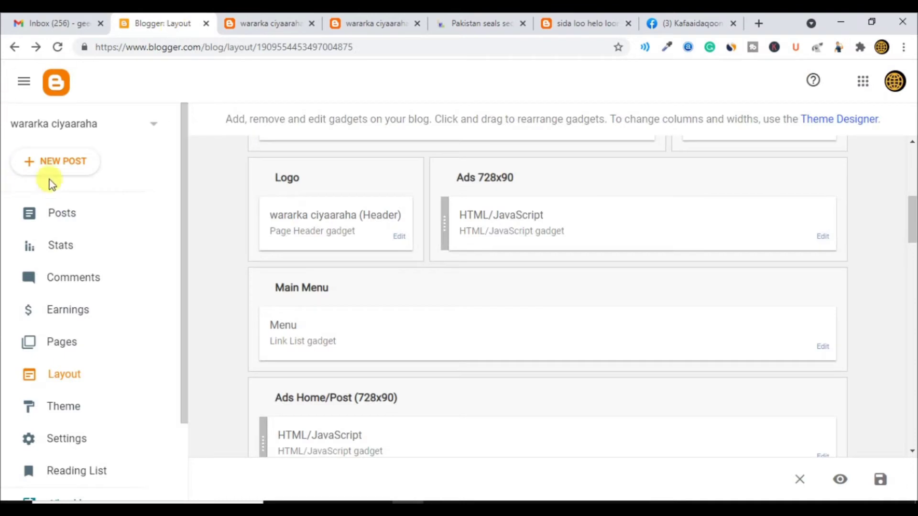
pyautogui.click(76, 163)
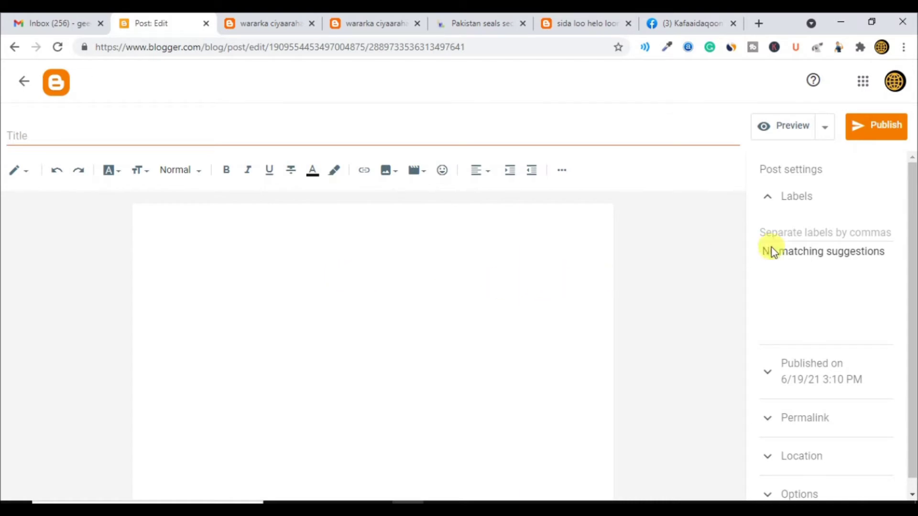
pyautogui.click(794, 235)
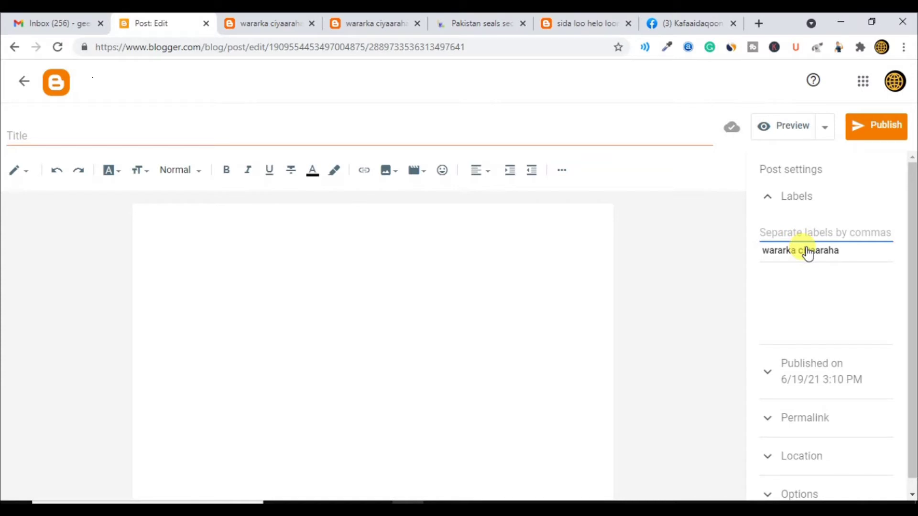
pyautogui.write('w')
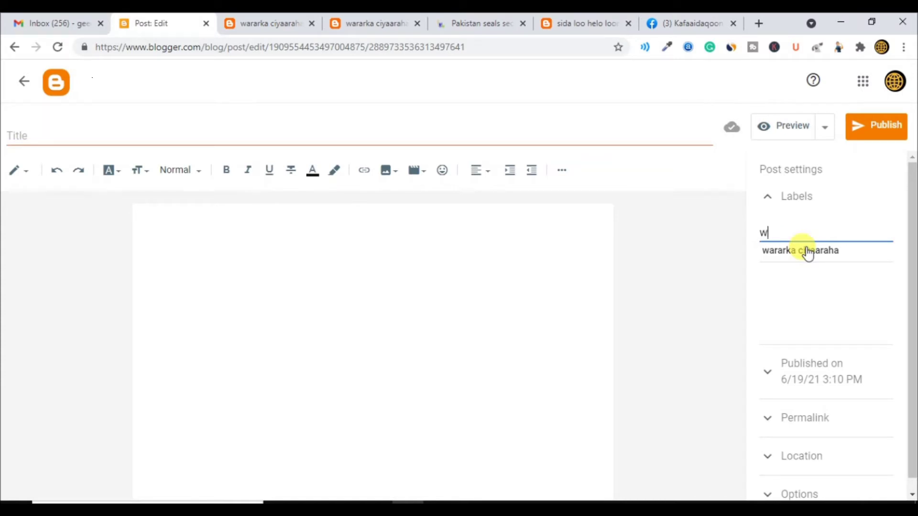
pyautogui.write('ararka ciyaar')
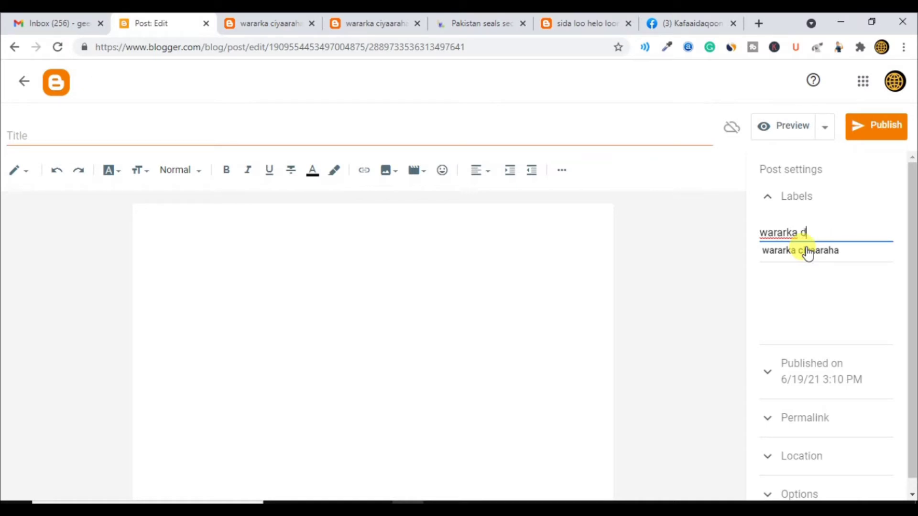
pyautogui.write('unida')
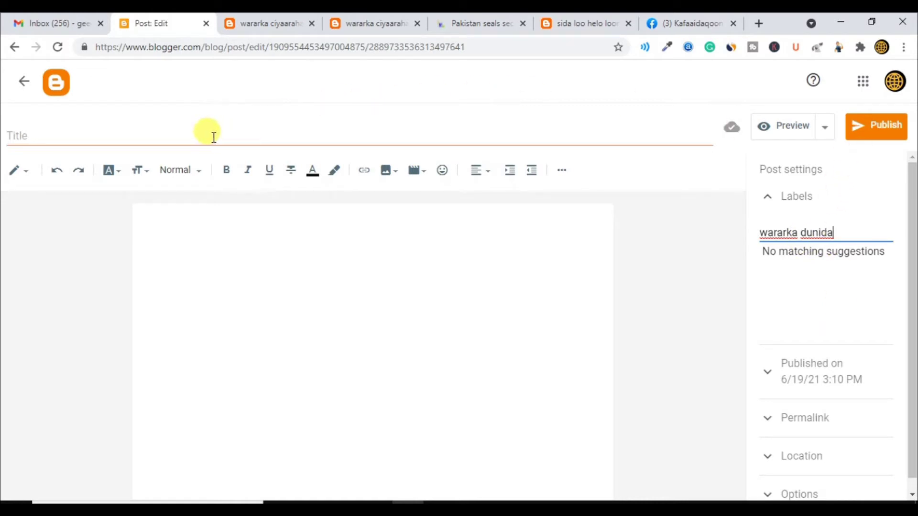
# - Copy the MrITnews article headline into the post title as "Cricket Pakistan seals second Test and 2-0 series sweep in Zimbabwe"
pyautogui.click(475, 23)
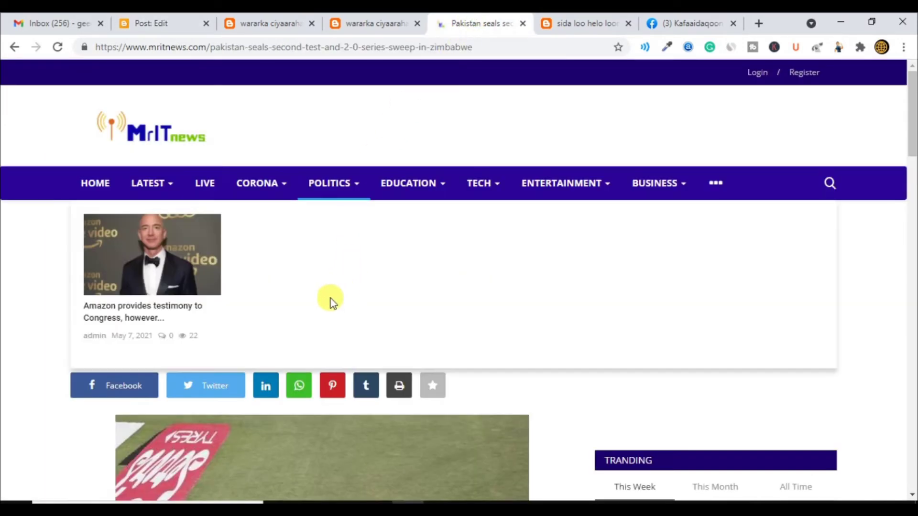
pyautogui.moveTo(311, 311); pyautogui.dragTo(63, 300)
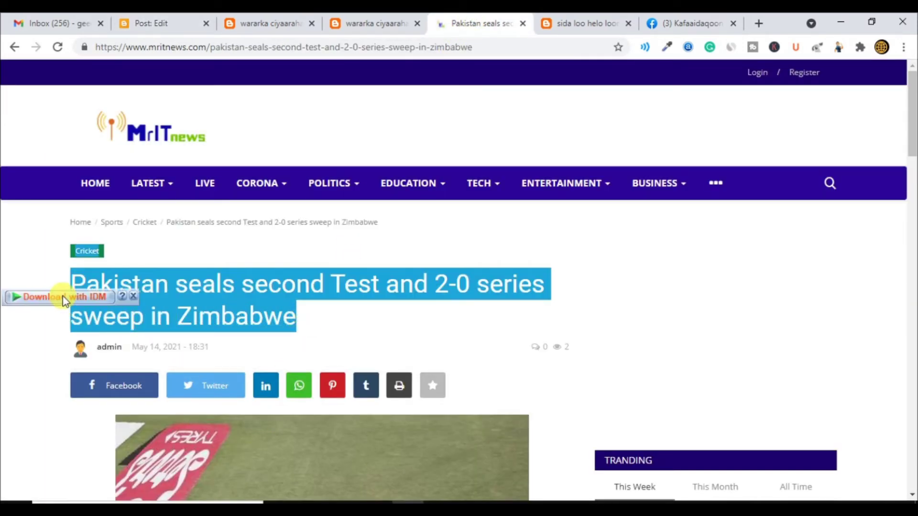
pyautogui.click(277, 20)
pyautogui.click(147, 23)
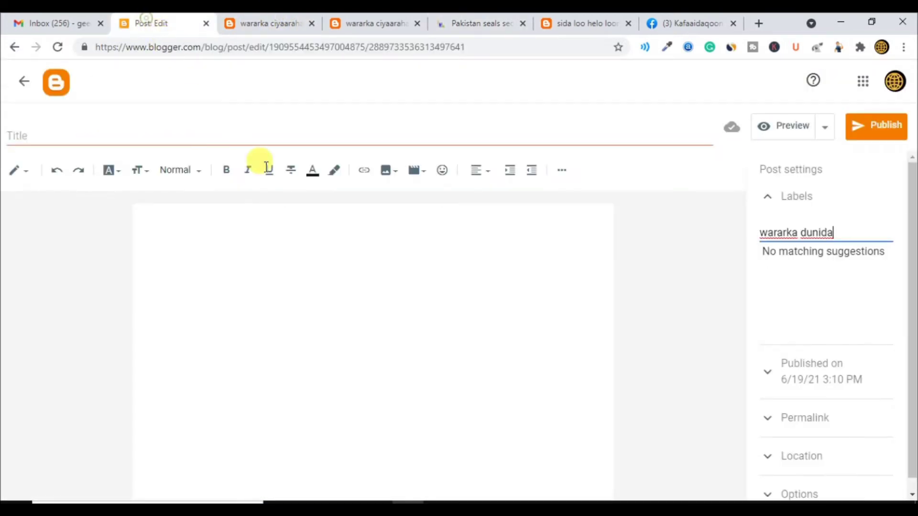
pyautogui.click(261, 136)
pyautogui.write('Cricket  Pakistan seals second Test and 2-0 series sweep in Zimbabwe')
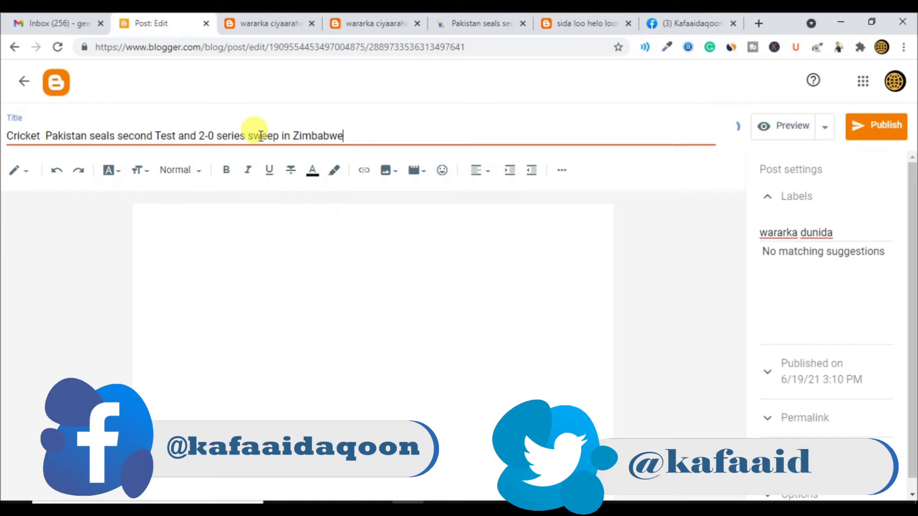
# - Copy the MrITnews article content with its picture and paragraph, dismiss the download dialog, and paste the content into the post body
pyautogui.click(486, 25)
pyautogui.scroll(-6, 332, 325)
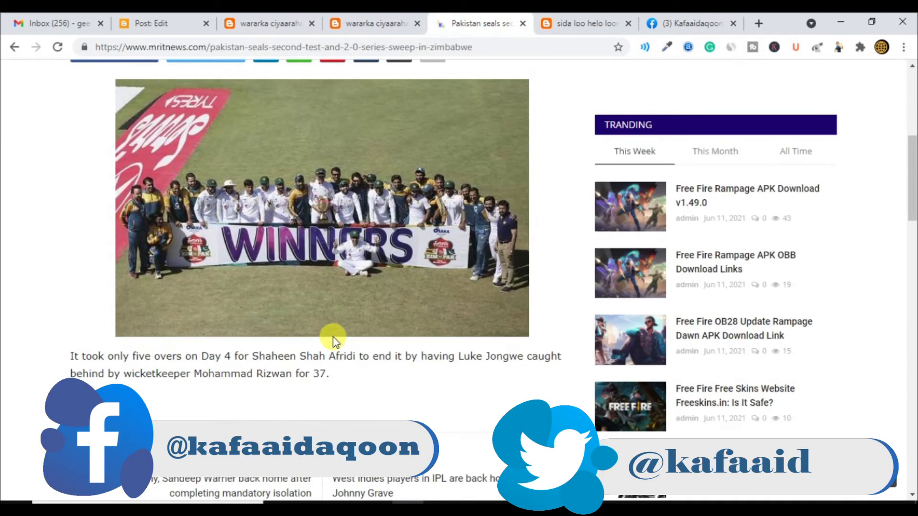
pyautogui.moveTo(343, 378); pyautogui.dragTo(96, 346)
pyautogui.hotkey('ctrl', 'c')
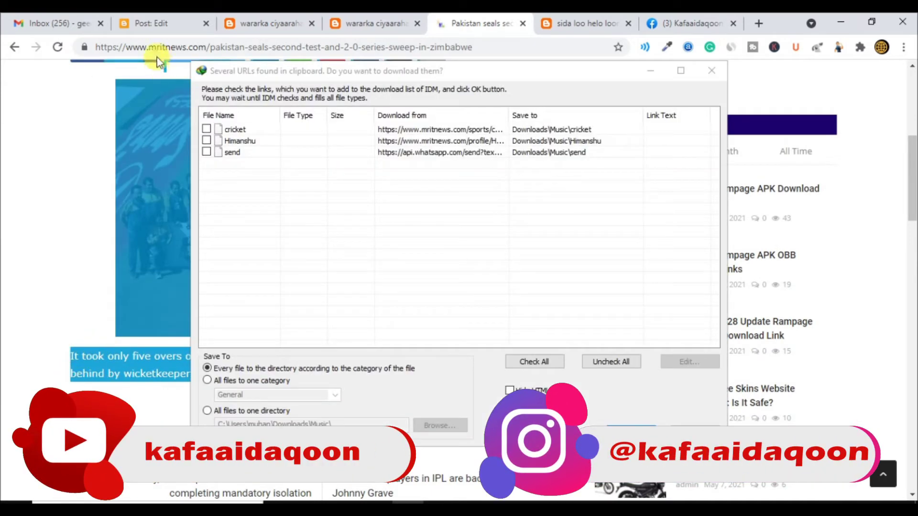
pyautogui.click(712, 70)
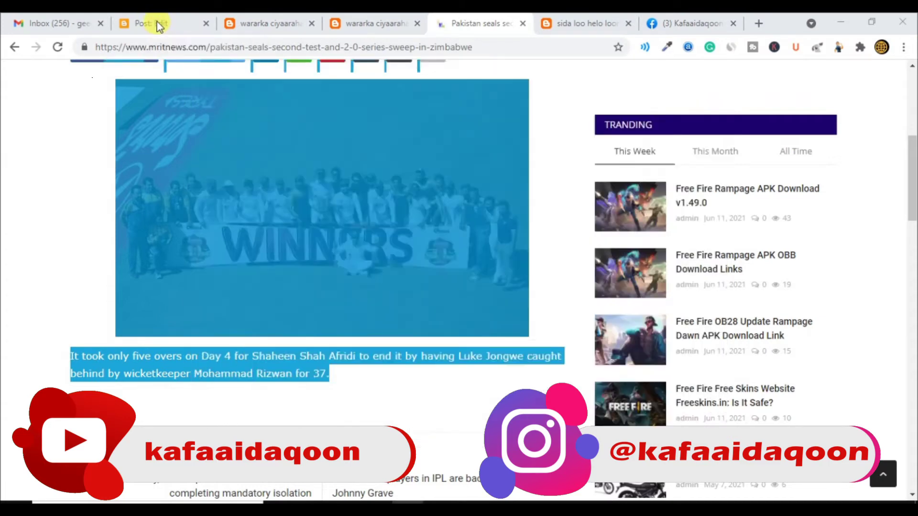
pyautogui.click(159, 27)
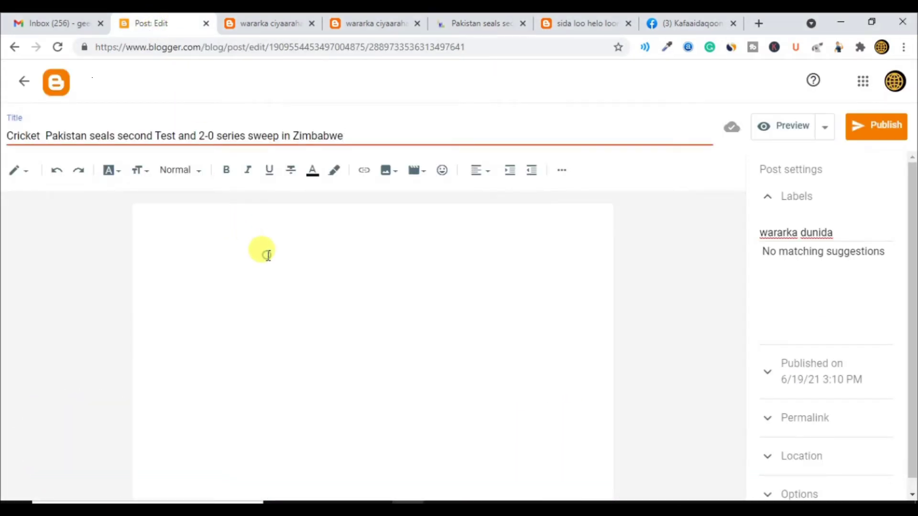
pyautogui.click(264, 252)
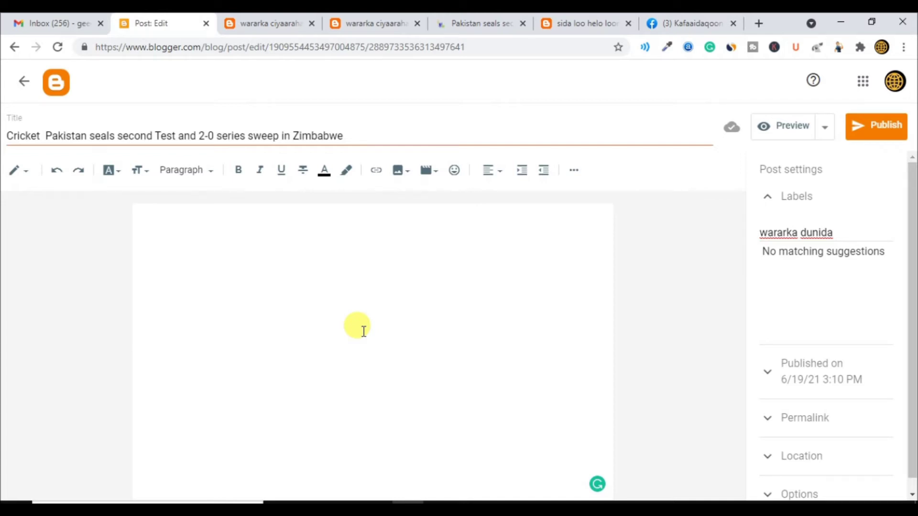
pyautogui.hotkey('ctrl', 'v')
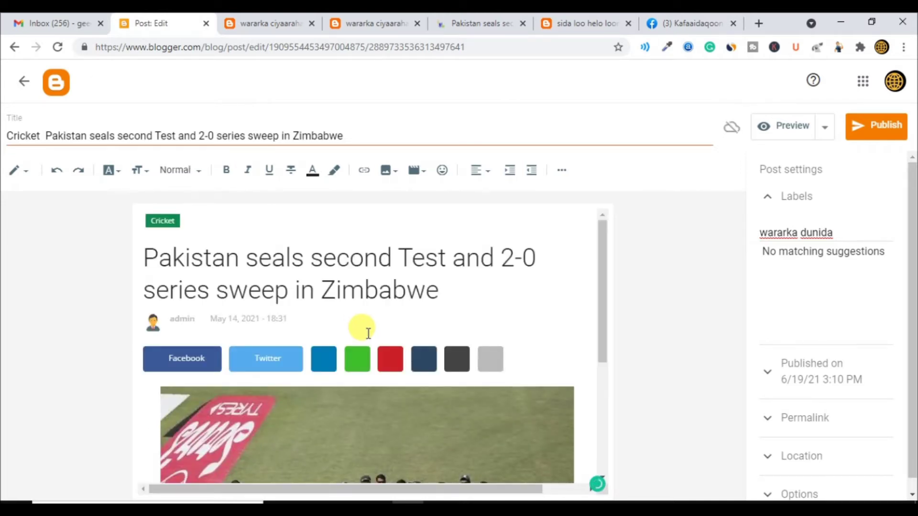
# - Check the pasted article in the post body and publish the "wararka dunida" post to the blog
pyautogui.scroll(-4, 378, 330)
pyautogui.scroll(4, 283, 404)
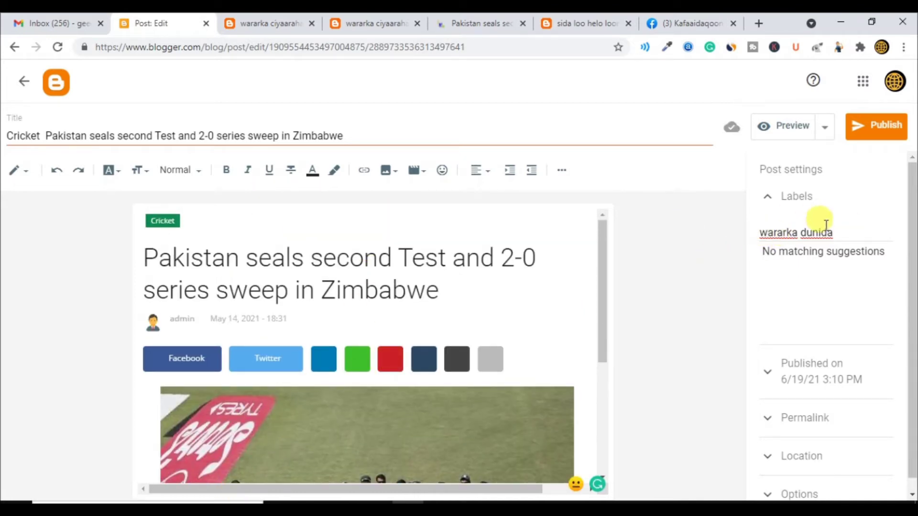
pyautogui.click(873, 134)
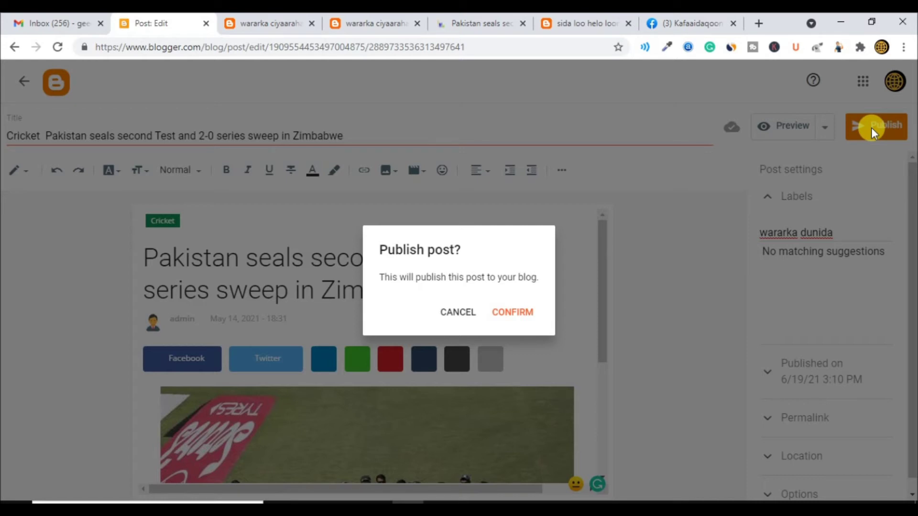
pyautogui.click(514, 313)
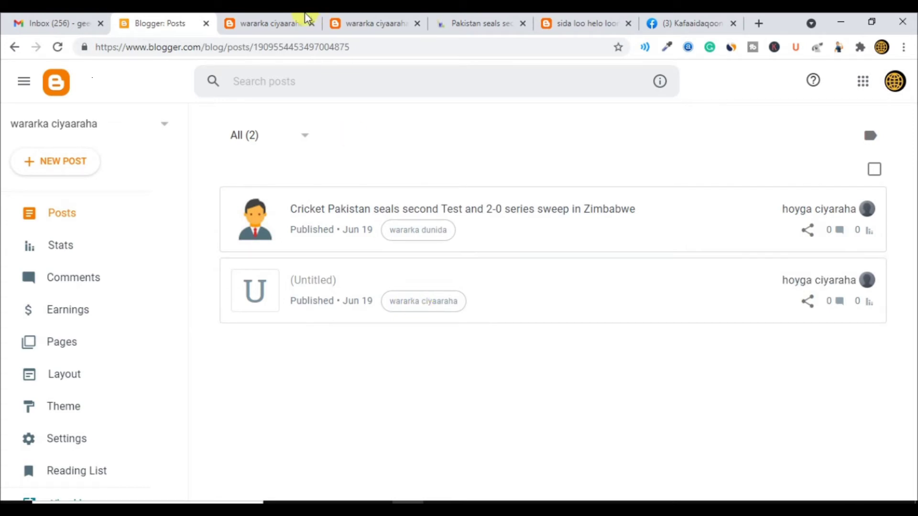
# - Test the Wararka ciyaaraha menu link on the live blog and return to the blog's home page
pyautogui.click(267, 25)
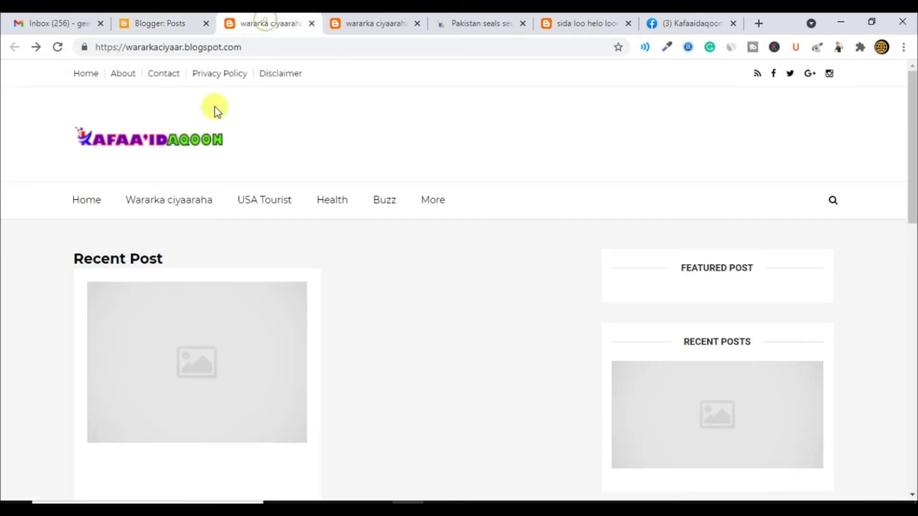
pyautogui.click(171, 204)
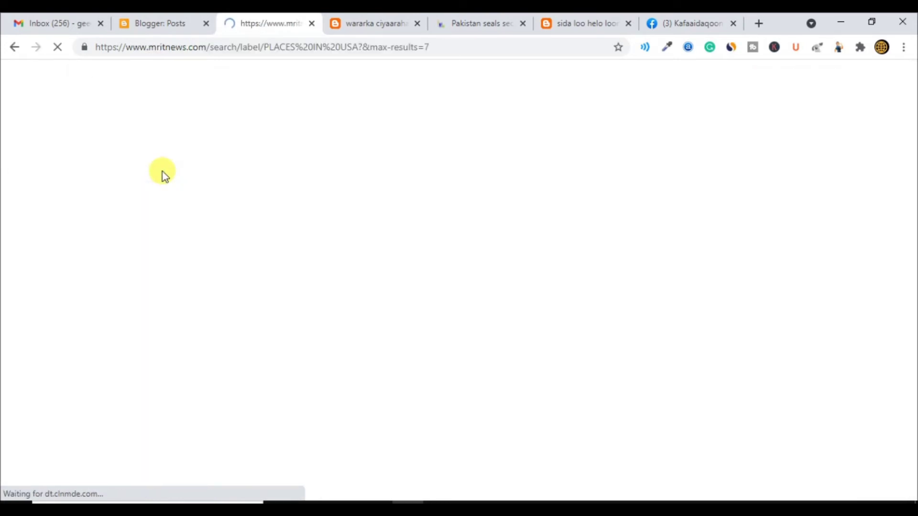
pyautogui.moveTo(161, 174)
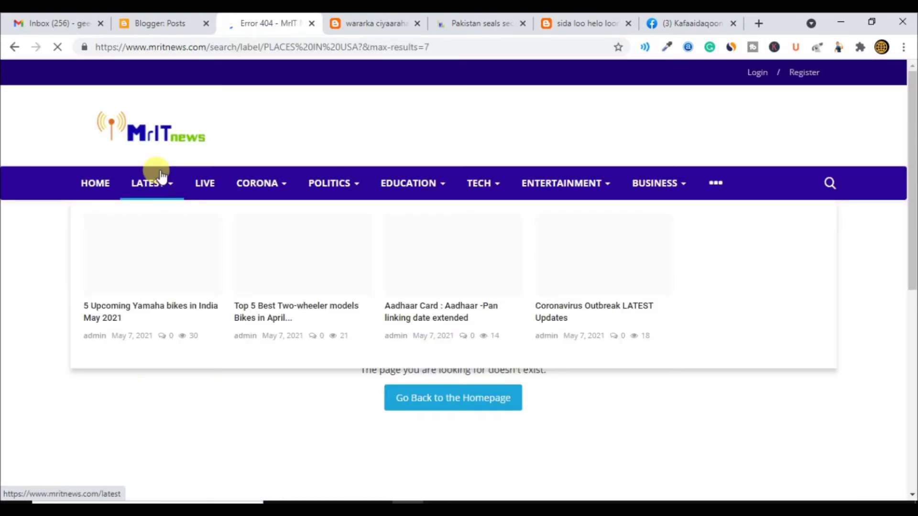
pyautogui.click(14, 48)
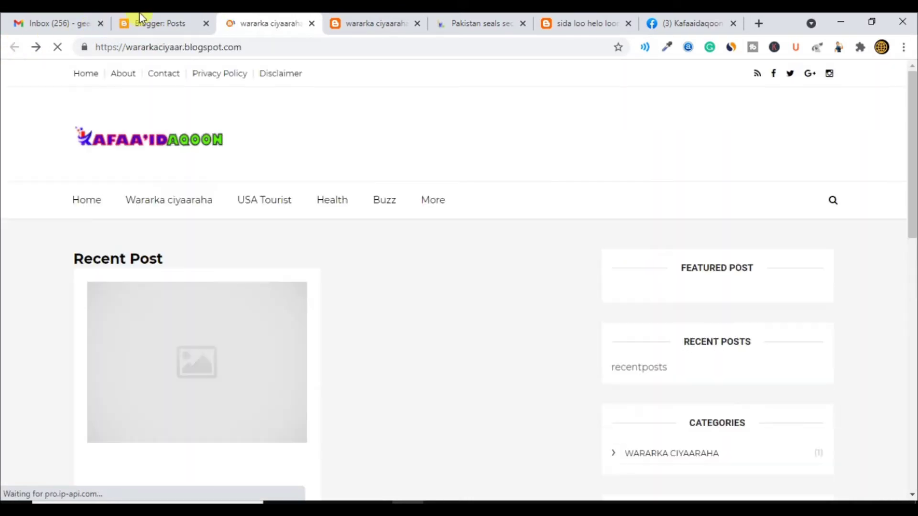
# - Switch back to the Blogger post list and filter it by the label "wararka ciyaaraha"
pyautogui.click(160, 21)
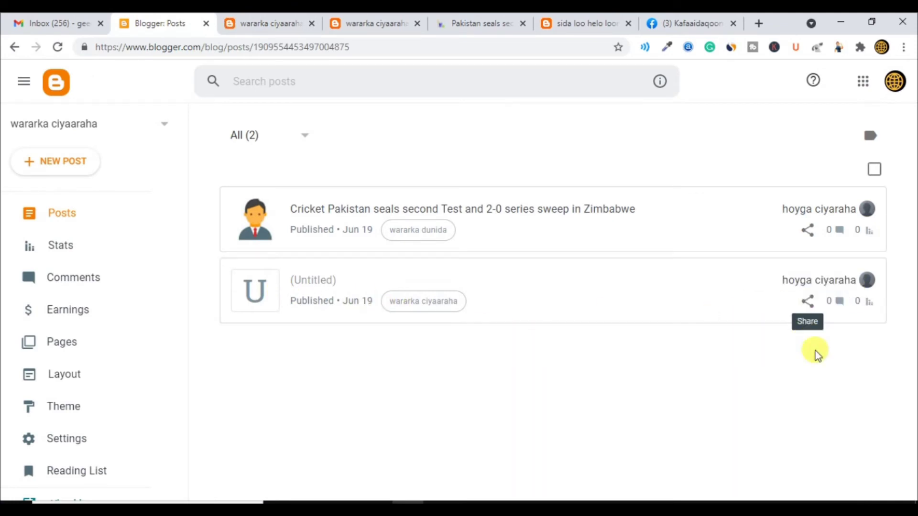
pyautogui.moveTo(806, 299)
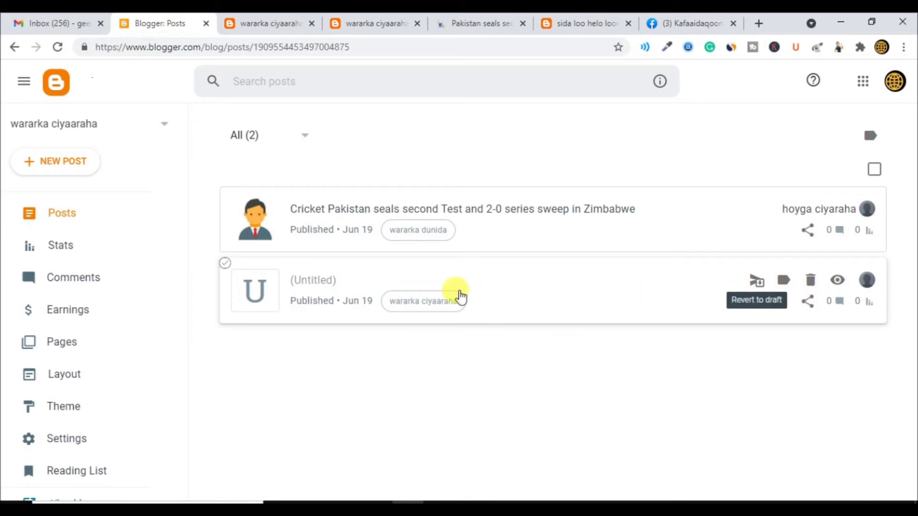
pyautogui.click(432, 300)
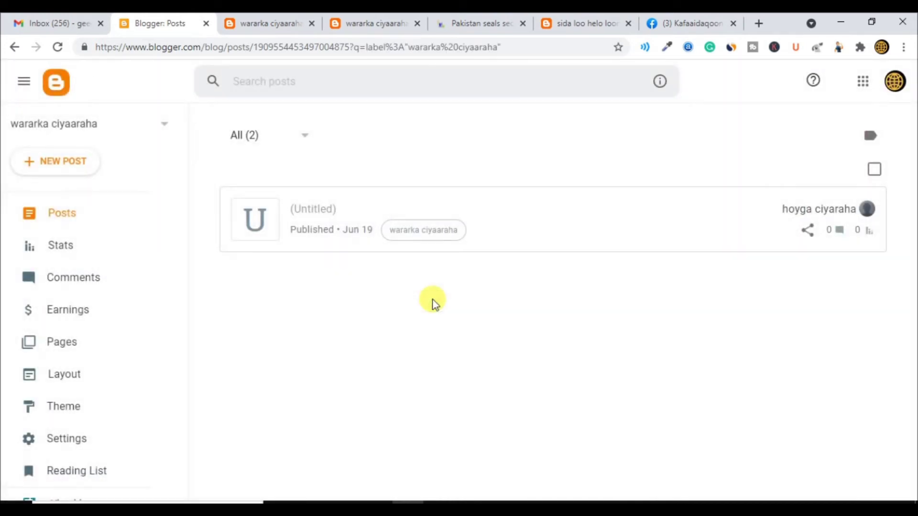
pyautogui.rightClick(435, 235)
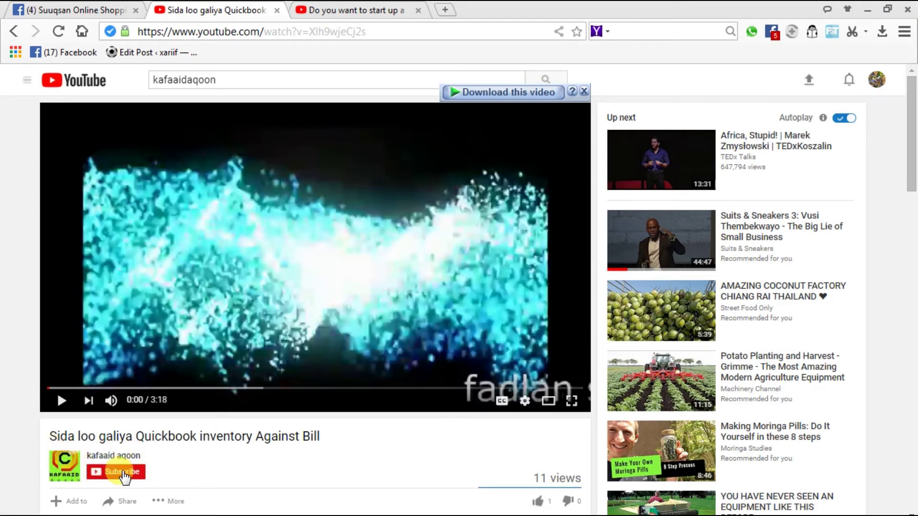
pyautogui.click(124, 476)
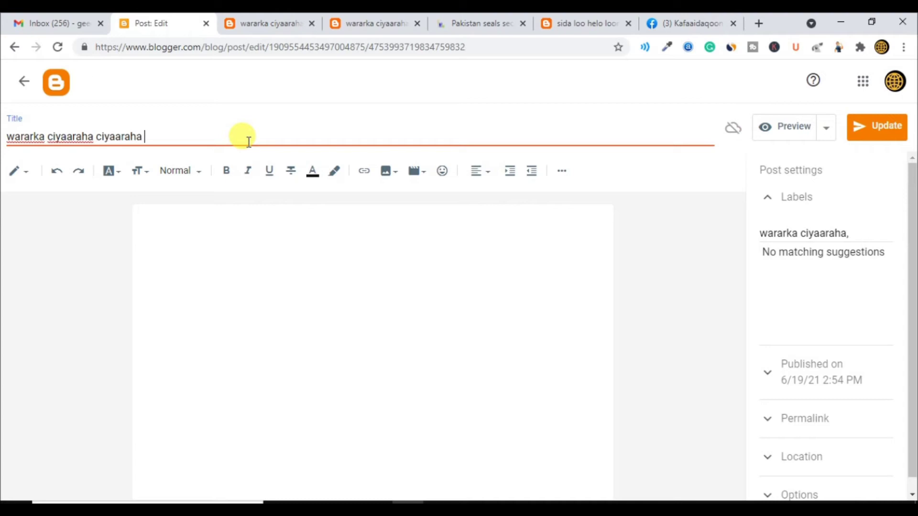
# - Change the title of the post labelled "wararka ciyaaraha" to "wararka ciyaaraha ugu danbeeyey"
pyautogui.press('BackSpace')
pyautogui.press('BackSpace')
pyautogui.press('BackSpace')
pyautogui.press('BackSpace')
pyautogui.press('BackSpace')
pyautogui.press('BackSpace')
pyautogui.press('BackSpace')
pyautogui.press('BackSpace')
pyautogui.press('BackSpace')
pyautogui.press('BackSpace')
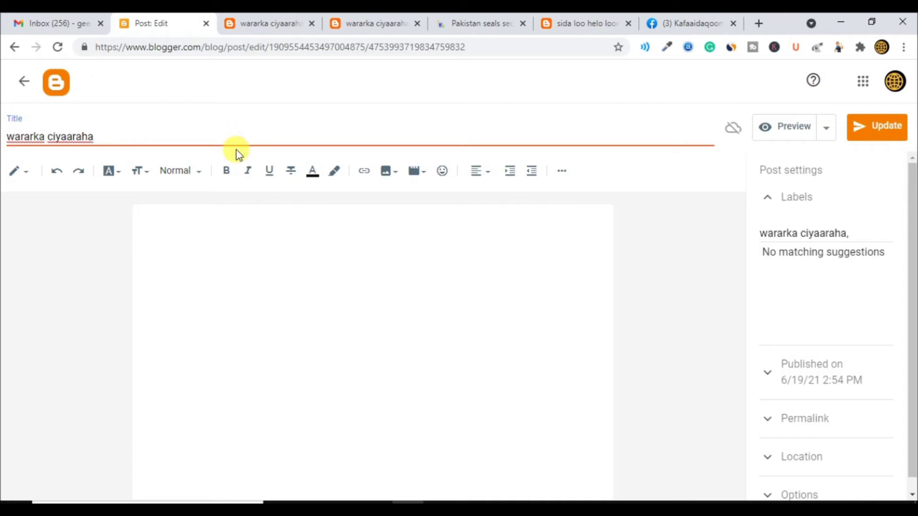
pyautogui.write('ugu danbeeyey')
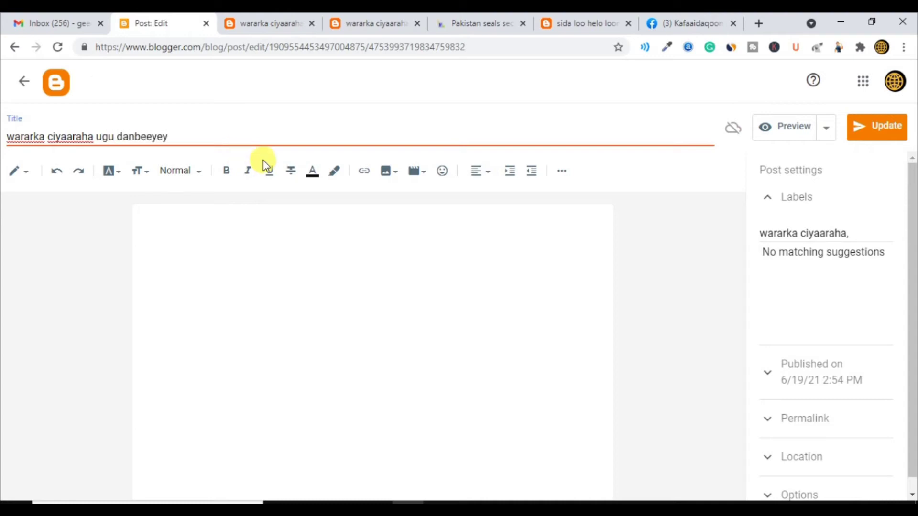
# - Paste the copied cricket article into the post body, update the post, and review the pasted content
pyautogui.click(318, 317)
pyautogui.hotkey('ctrl', 'v')
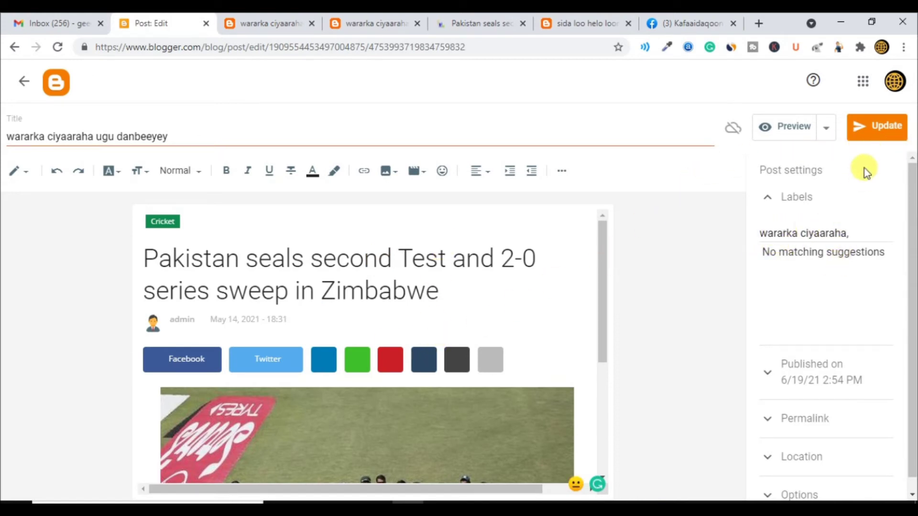
pyautogui.click(877, 127)
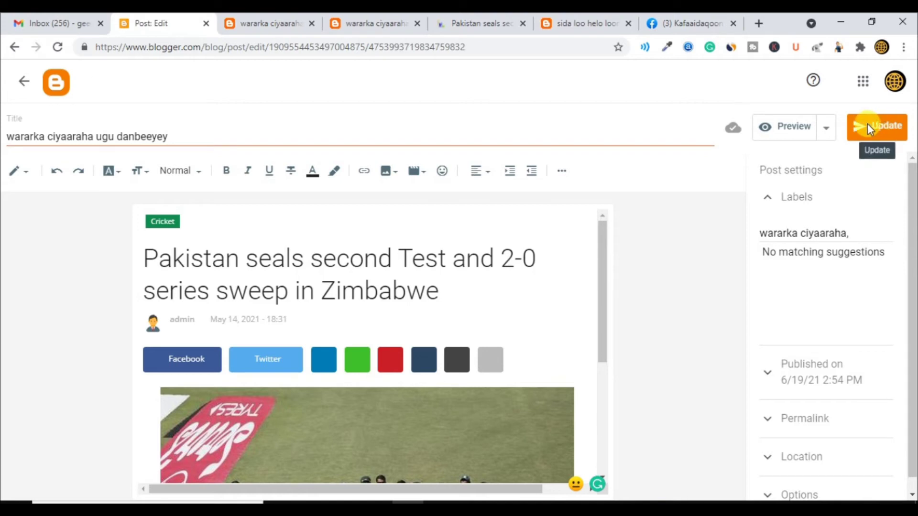
pyautogui.scroll(-5, 417, 358)
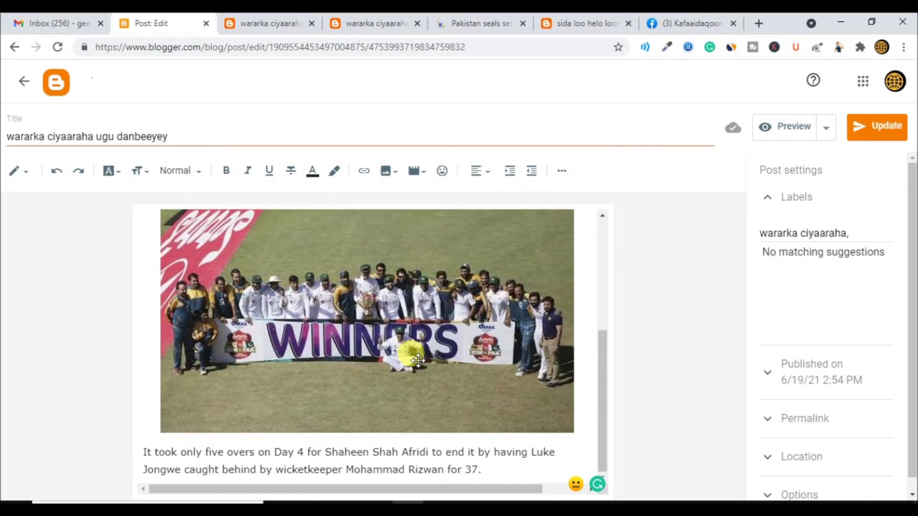
pyautogui.scroll(5, 421, 368)
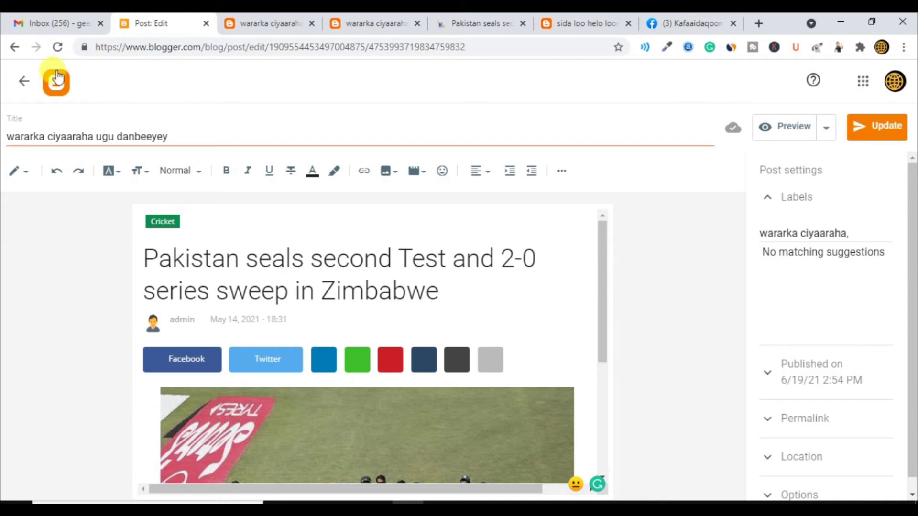
# - Reload the live blog's home page and check its Recent Post section
pyautogui.click(264, 19)
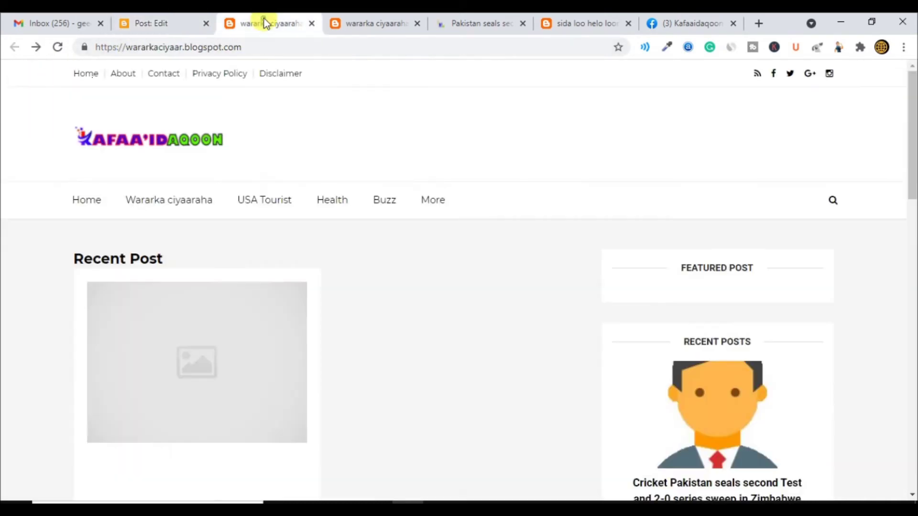
pyautogui.click(58, 47)
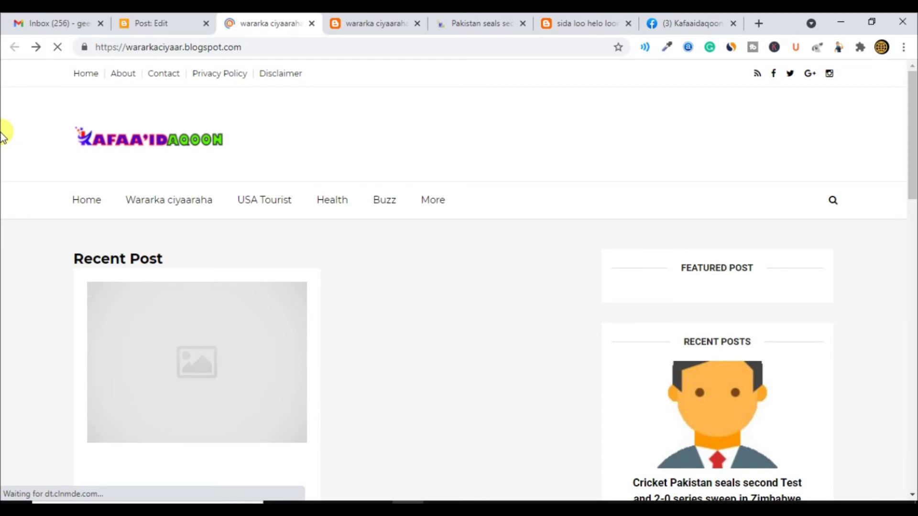
pyautogui.scroll(-3, 395, 348)
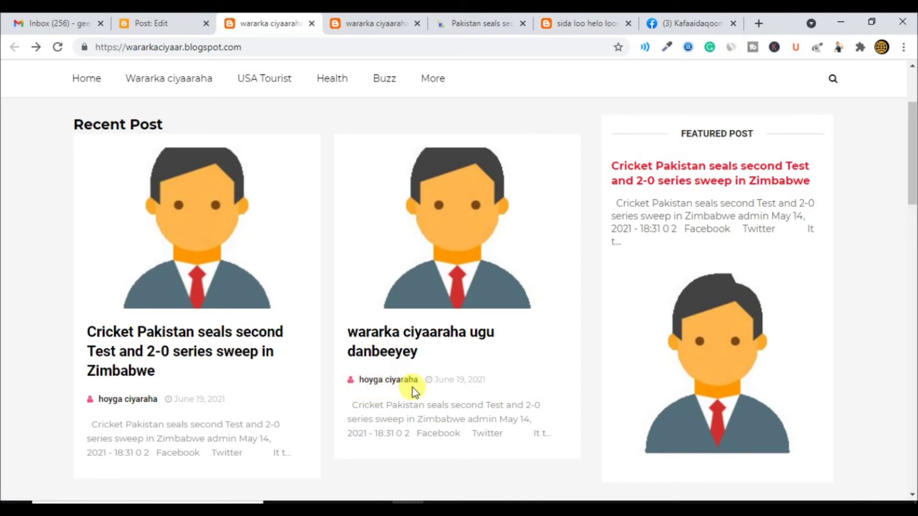
# - Open the "wararka ciyaaraha ugu danbeeyey" post on the live blog, look through it, and copy its web address
pyautogui.click(447, 338)
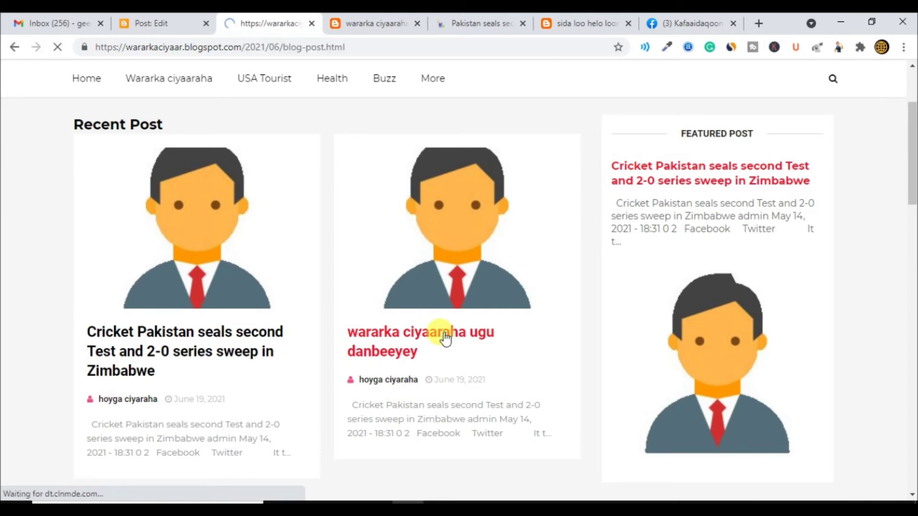
pyautogui.scroll(-3, 410, 254)
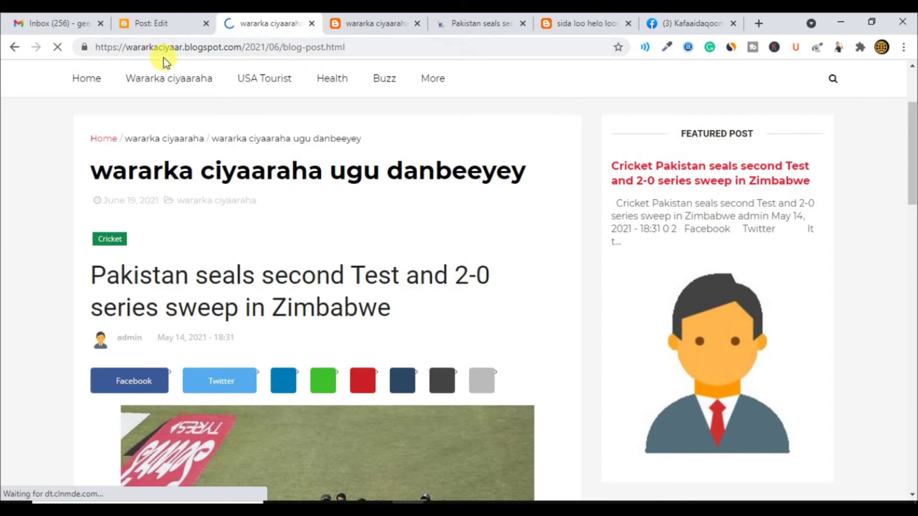
pyautogui.scroll(3, 339, 302)
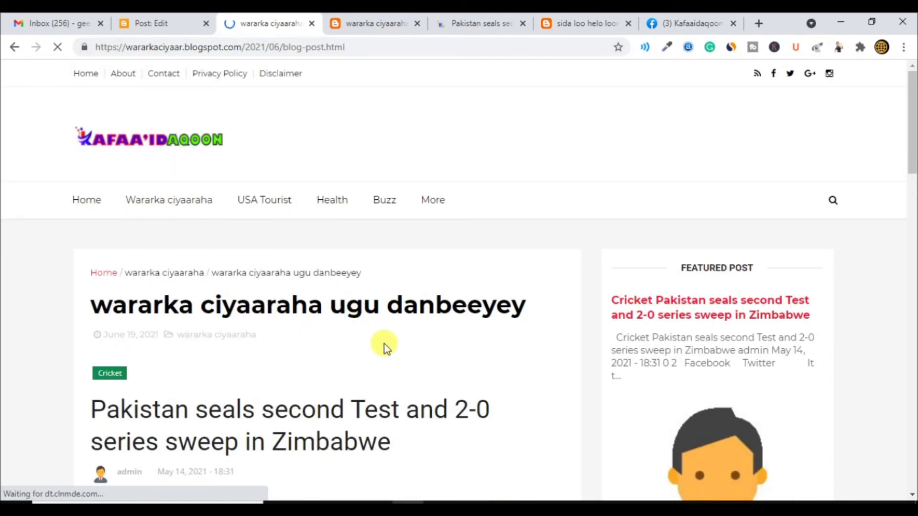
pyautogui.scroll(-15, 360, 408)
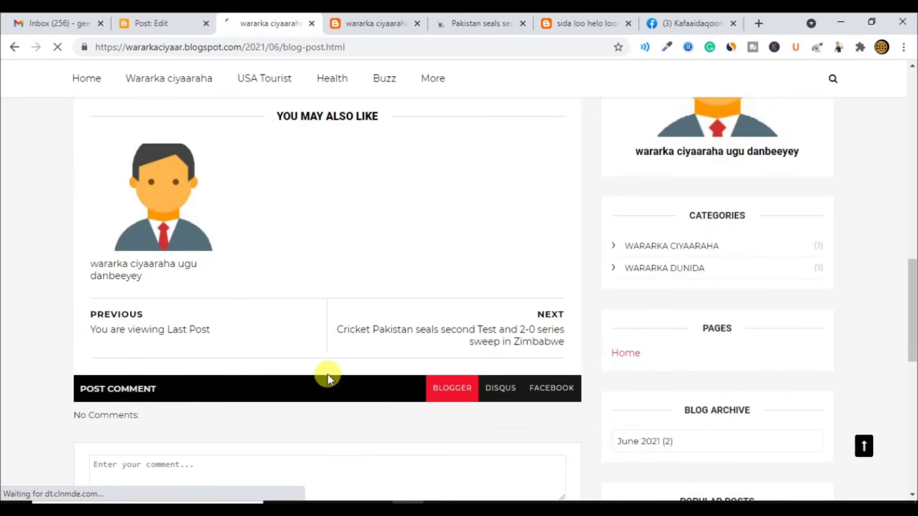
pyautogui.scroll(15, 328, 376)
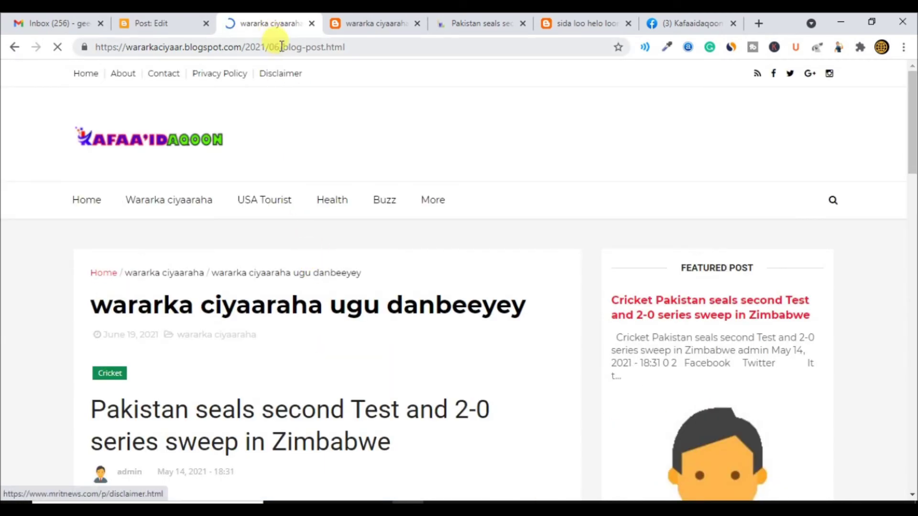
pyautogui.click(282, 47)
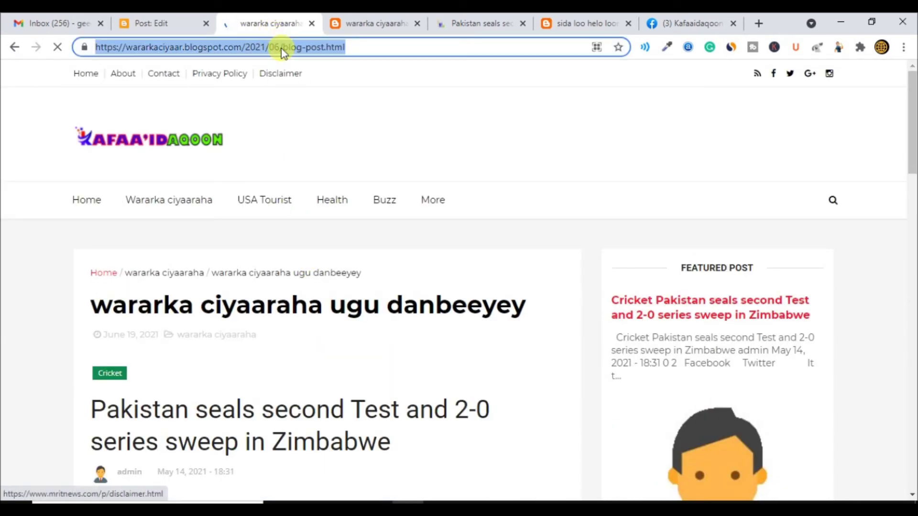
# - Return to Blogger's layout settings and open the Main Menu link list gadget for editing
pyautogui.click(154, 17)
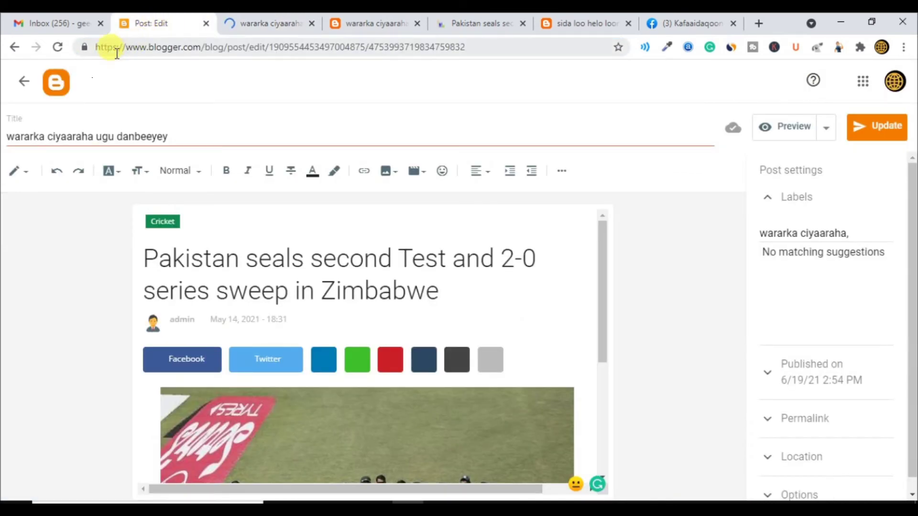
pyautogui.click(13, 48)
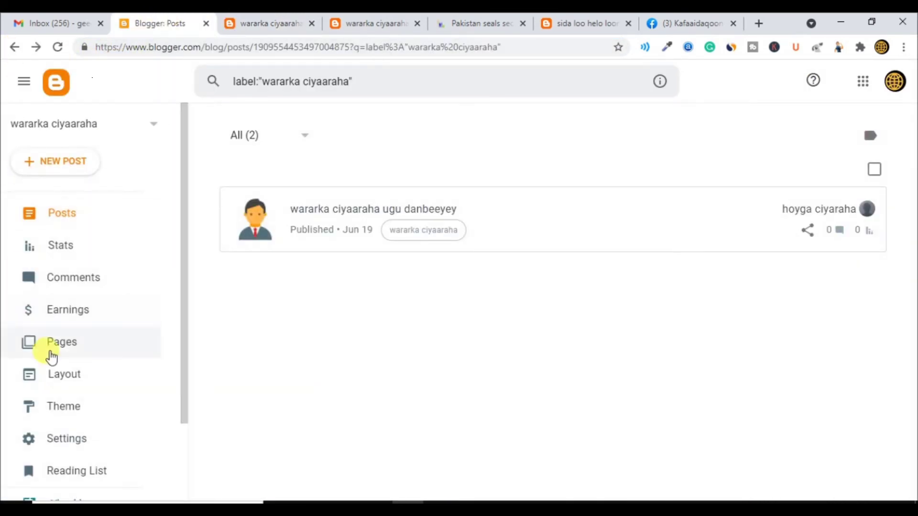
pyautogui.click(91, 380)
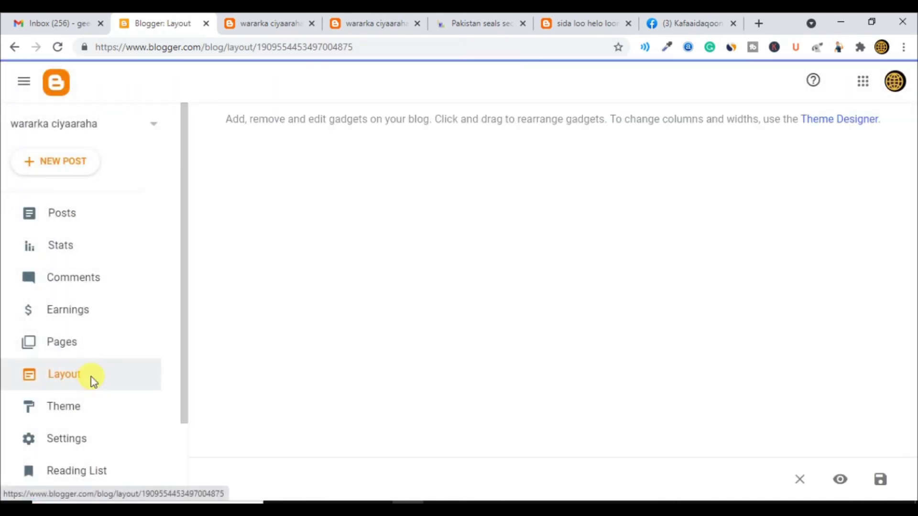
pyautogui.scroll(-5, 502, 301)
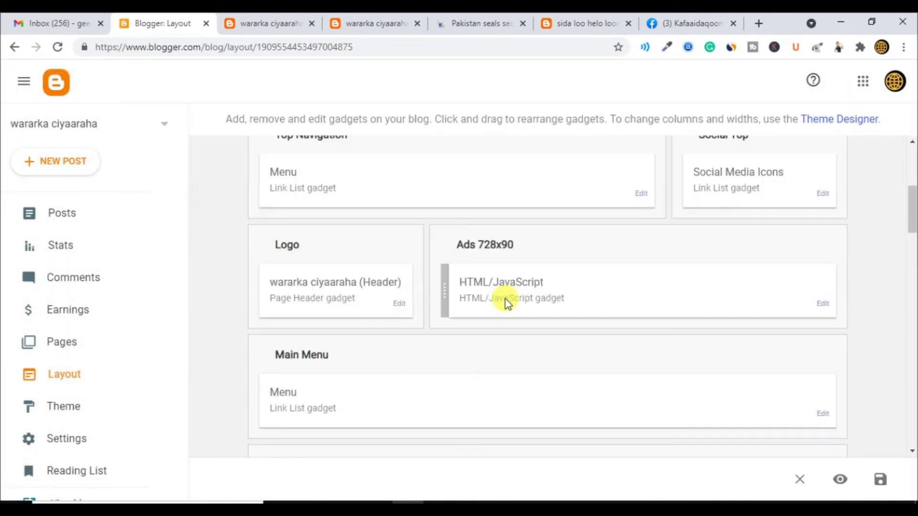
pyautogui.click(822, 415)
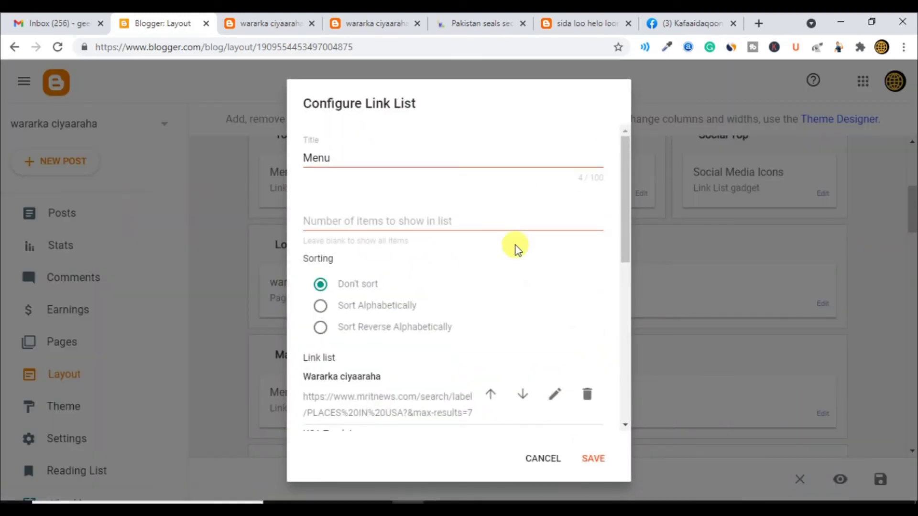
# - Set the Wararka ciyaaraha menu item's site URL to the copied blog post address and save the item
pyautogui.scroll(-3, 515, 248)
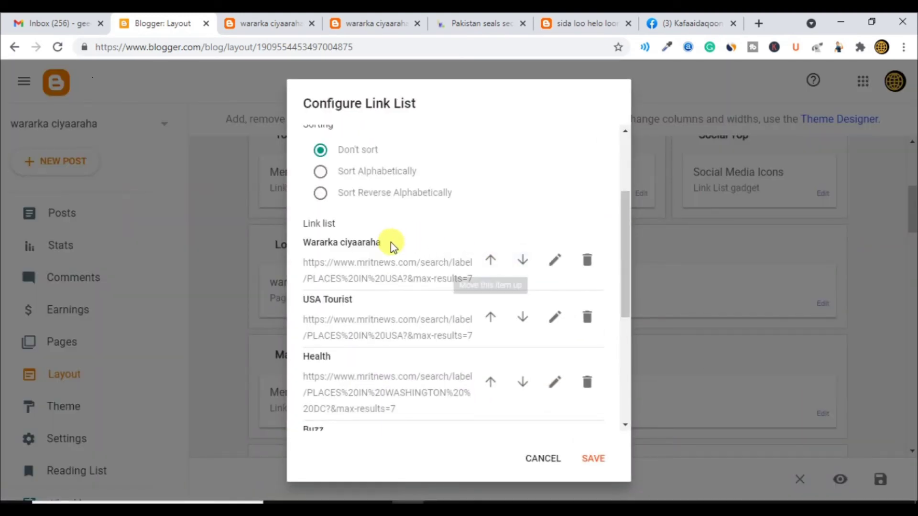
pyautogui.click(554, 261)
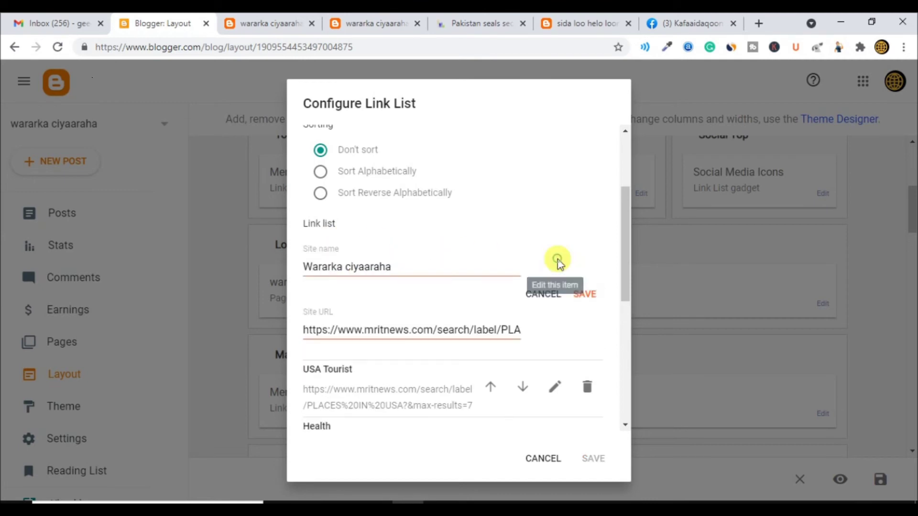
pyautogui.tripleClick(406, 331)
pyautogui.hotkey('ctrl', 'v')
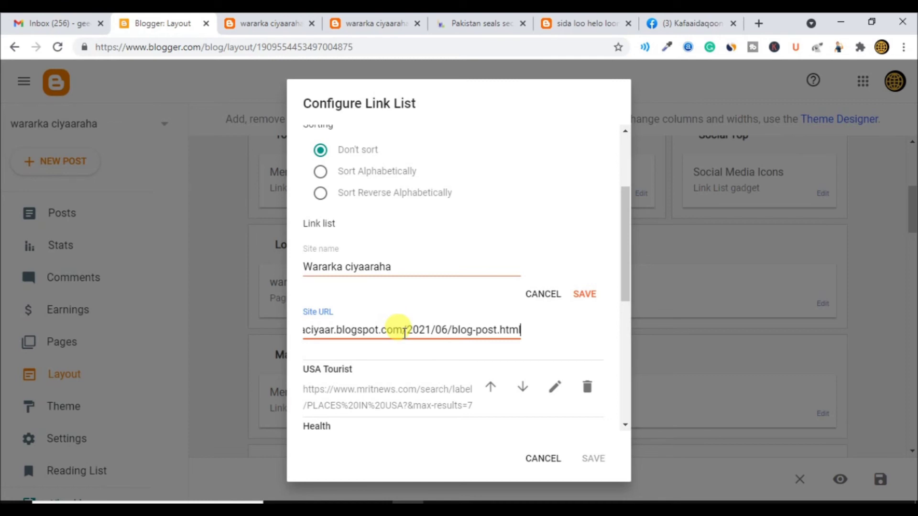
pyautogui.click(584, 296)
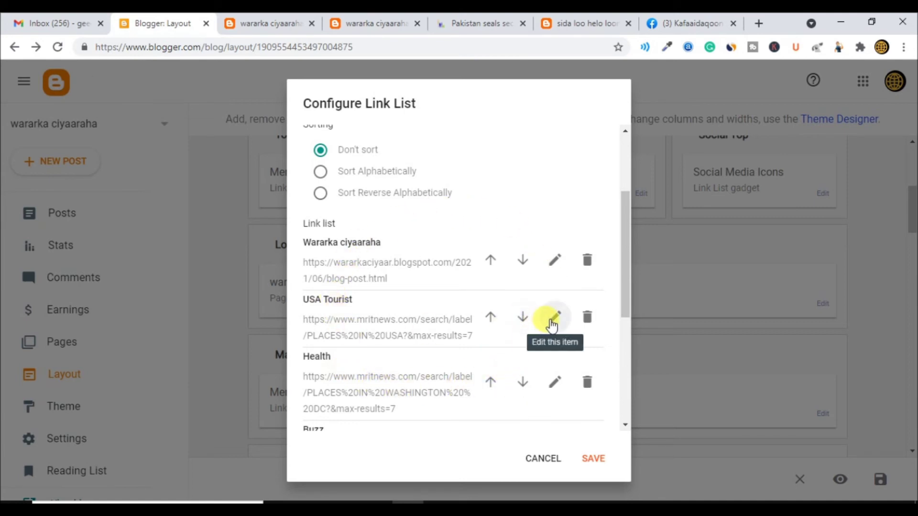
# - Rename the USA Tourist menu item as "wararka dunida" and save the item
pyautogui.click(554, 321)
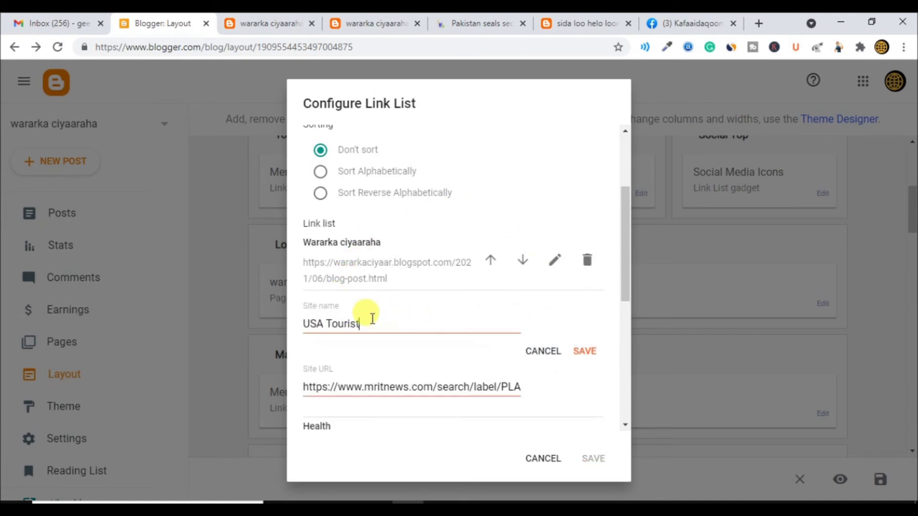
pyautogui.moveTo(391, 322); pyautogui.dragTo(248, 318)
pyautogui.write('warar')
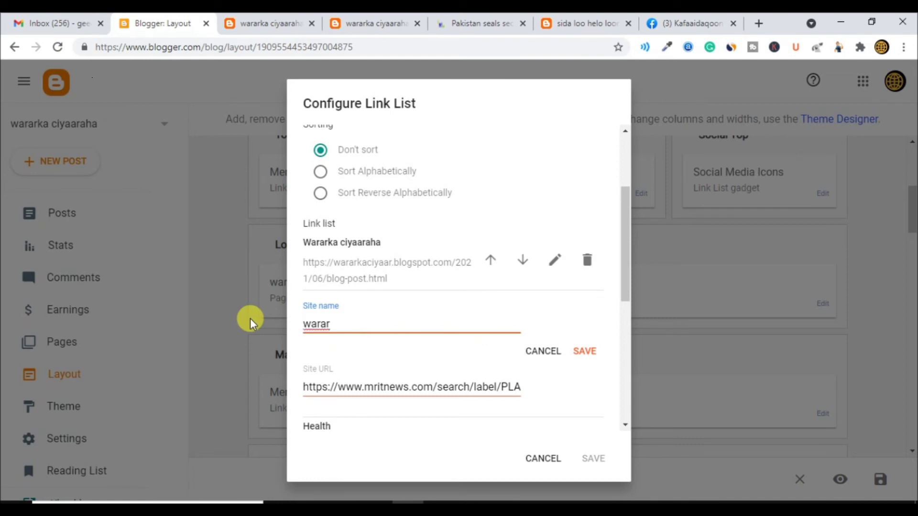
pyautogui.write('ka dunida')
pyautogui.click(588, 353)
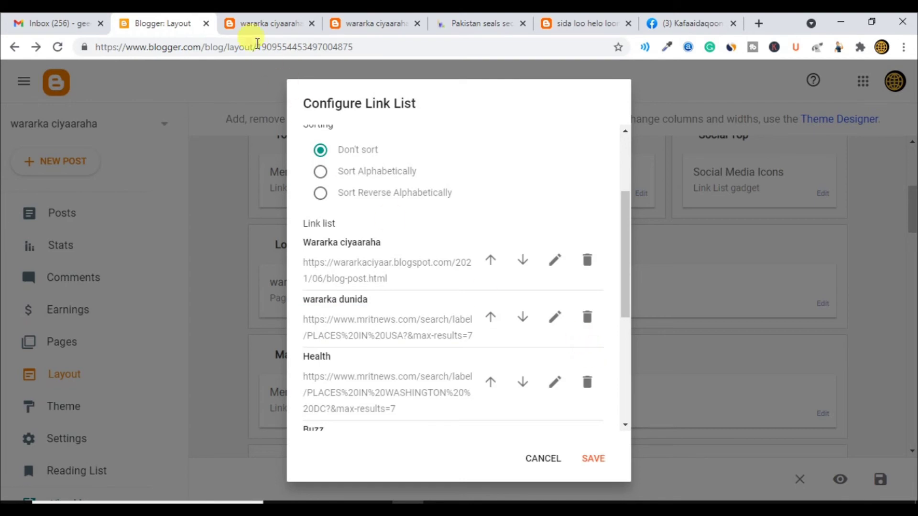
# - Open the "Cricket Pakistan seals second Test" post from the live blog's home page and look it over
pyautogui.click(262, 23)
pyautogui.click(87, 209)
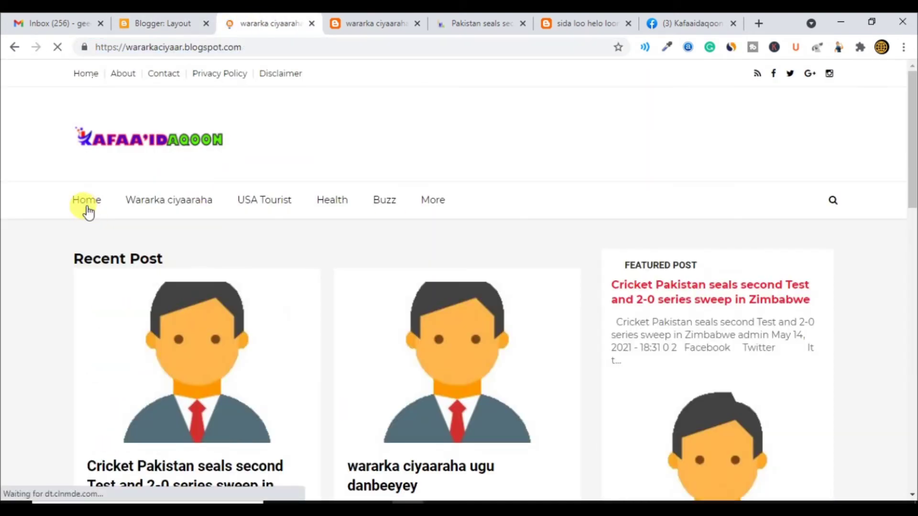
pyautogui.scroll(-4, 152, 251)
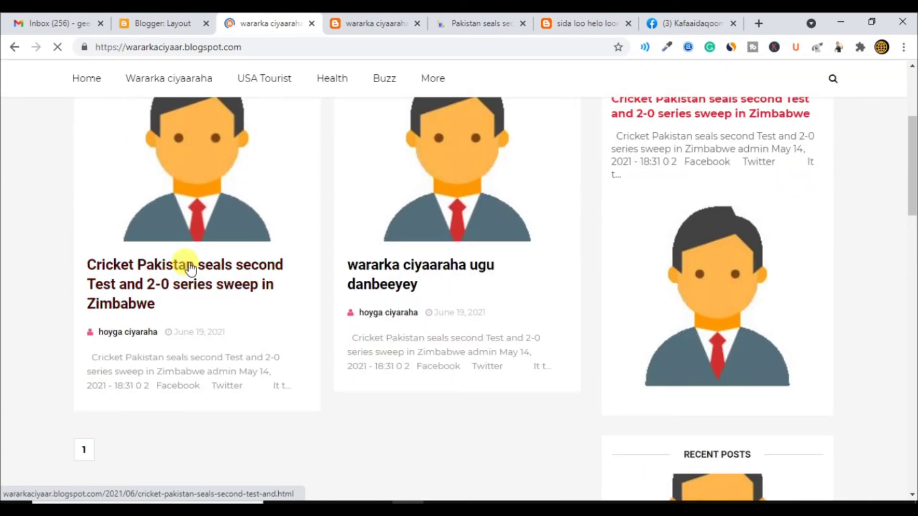
pyautogui.click(190, 268)
pyautogui.scroll(-4, 573, 294)
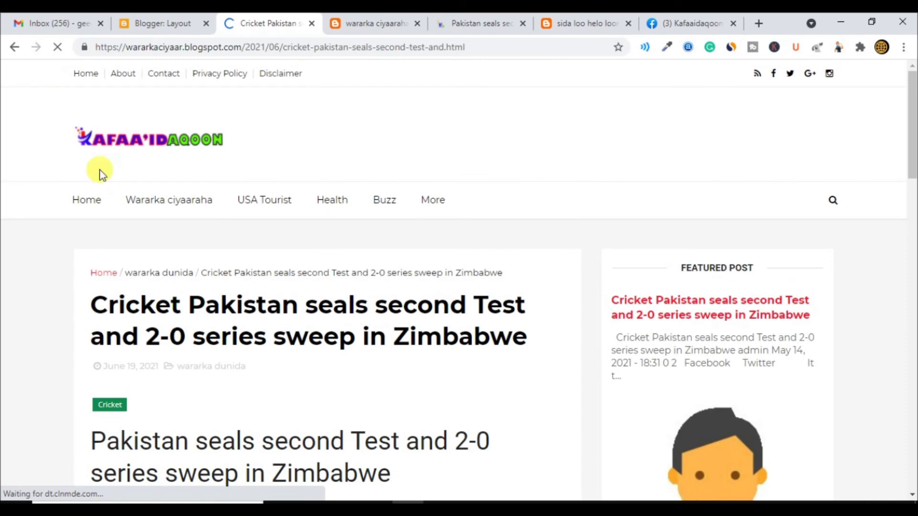
# - Return to the live blog's home page, open the Wararka dunida category, and copy its web address
pyautogui.click(94, 206)
pyautogui.scroll(-12, 581, 241)
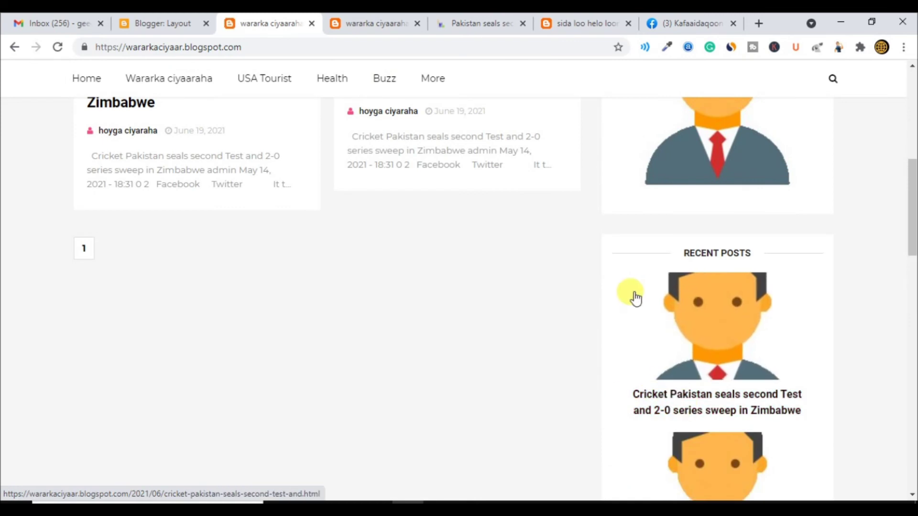
pyautogui.scroll(-8, 636, 297)
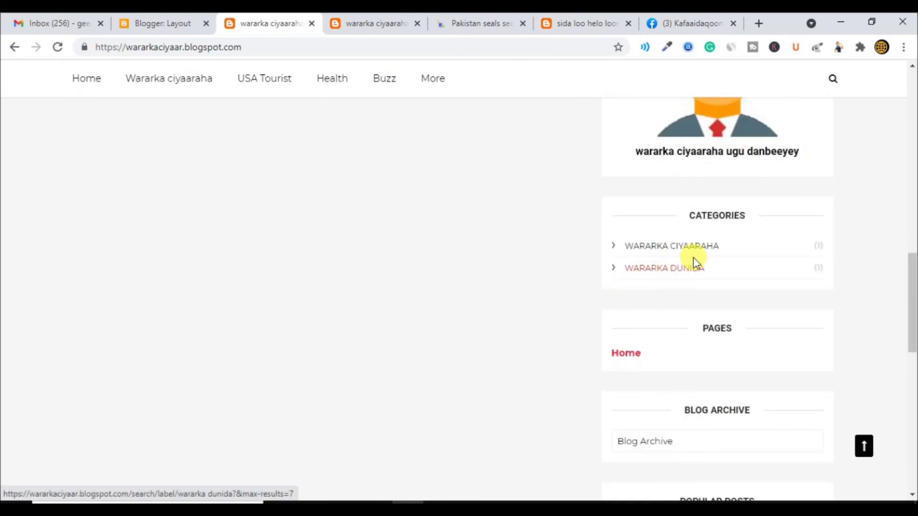
pyautogui.click(662, 275)
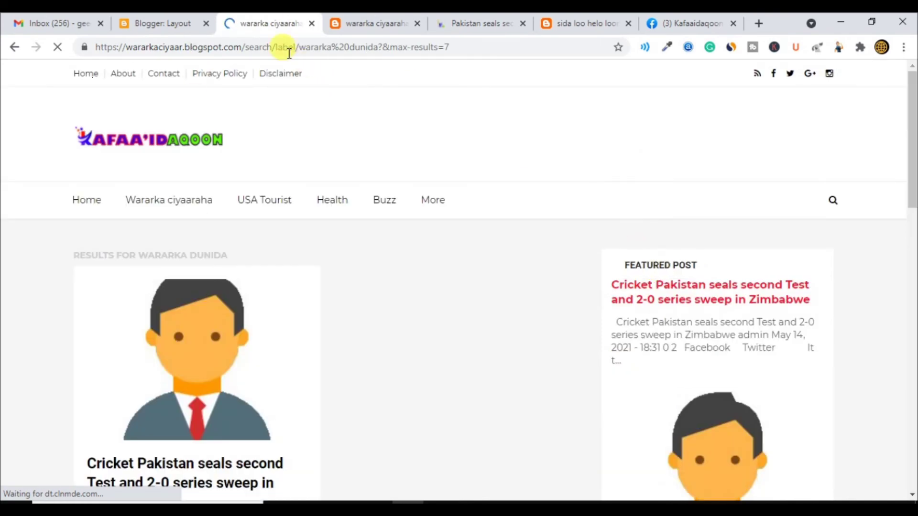
pyautogui.click(318, 44)
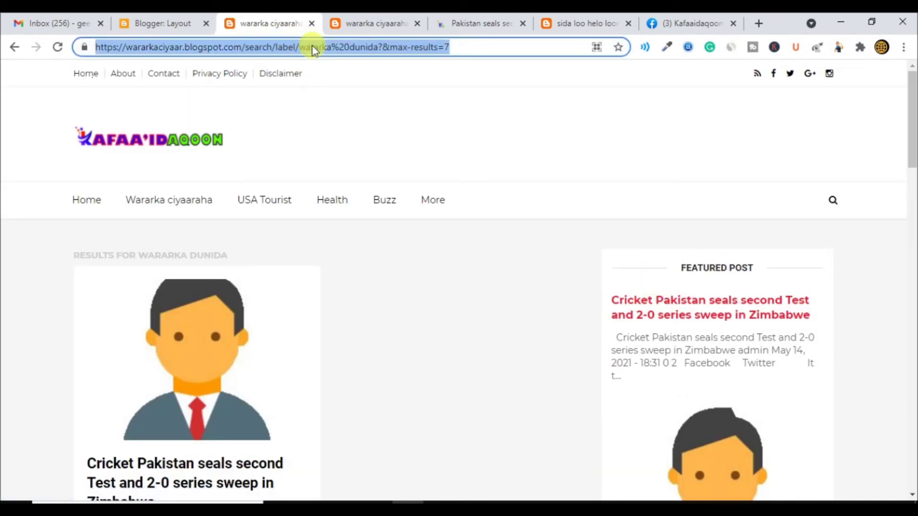
# - In Blogger's layout settings, set the wararka dunida item's site URL to the copied category address and save the link list
pyautogui.click(163, 25)
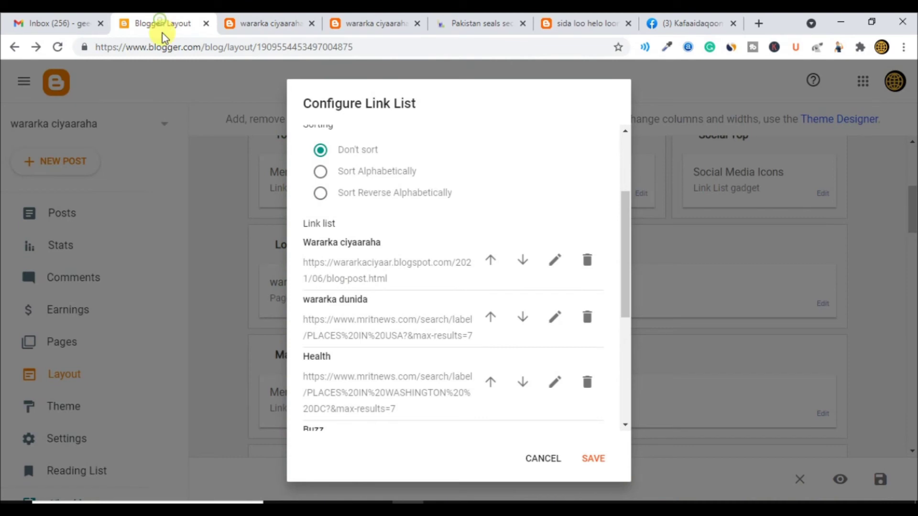
pyautogui.click(553, 318)
pyautogui.click(387, 386)
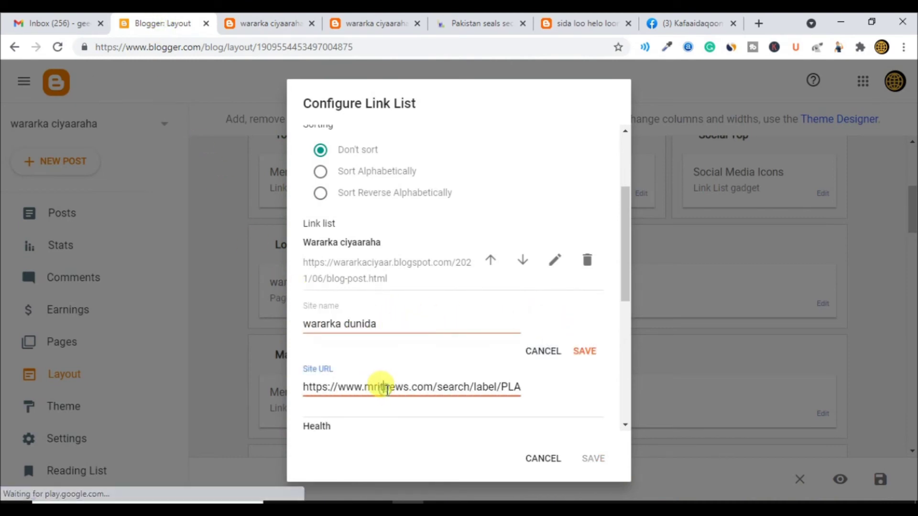
pyautogui.hotkey('ctrl', 'a')
pyautogui.hotkey('ctrl', 'v')
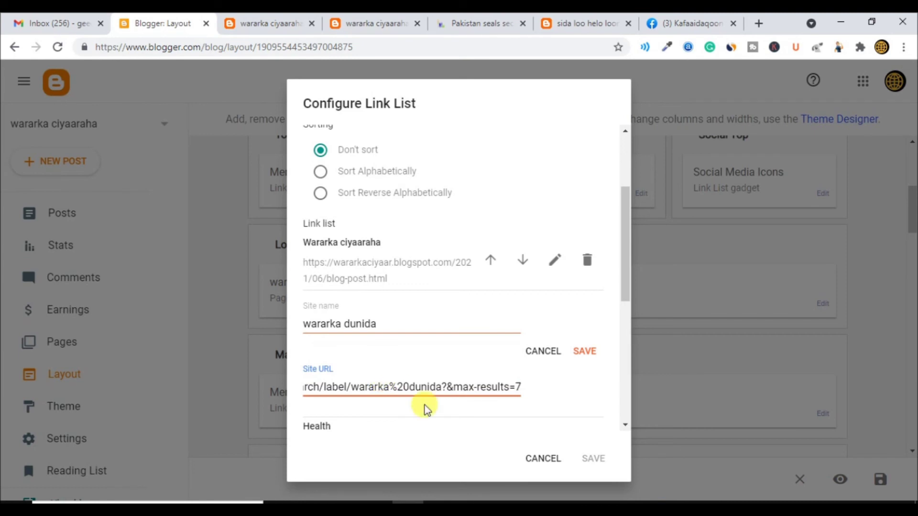
pyautogui.click(583, 349)
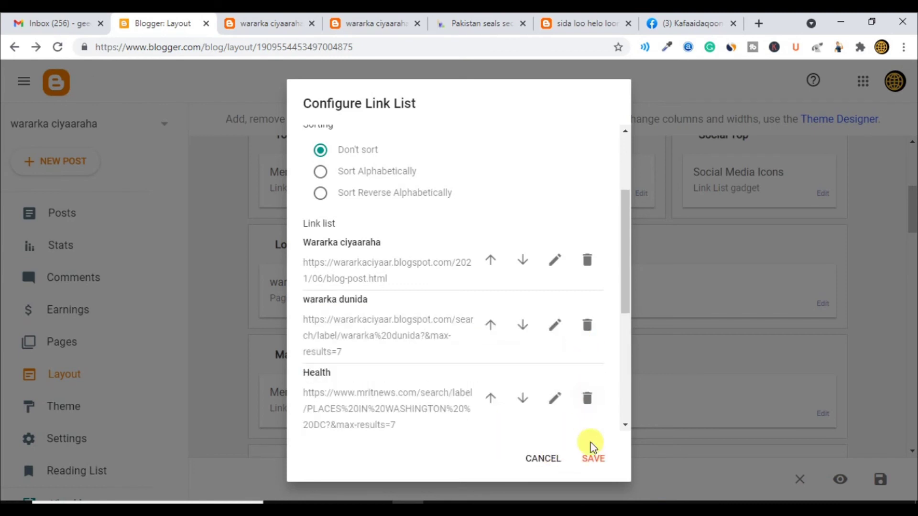
pyautogui.click(592, 460)
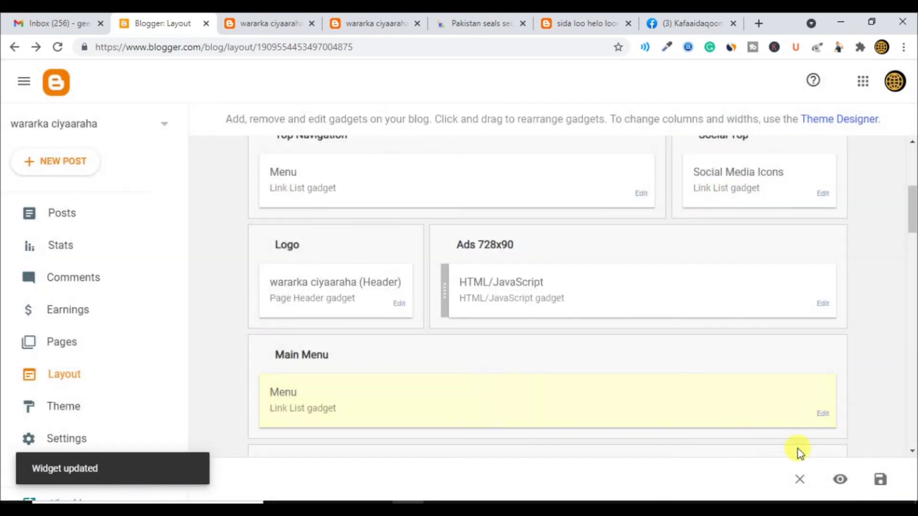
# - Reload the live blog's category page and check the items in its main menu
pyautogui.click(275, 23)
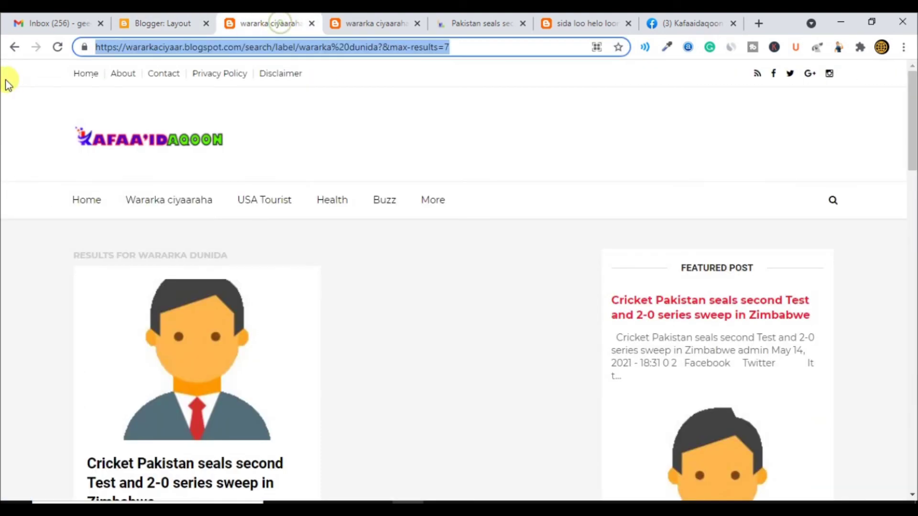
pyautogui.click(58, 48)
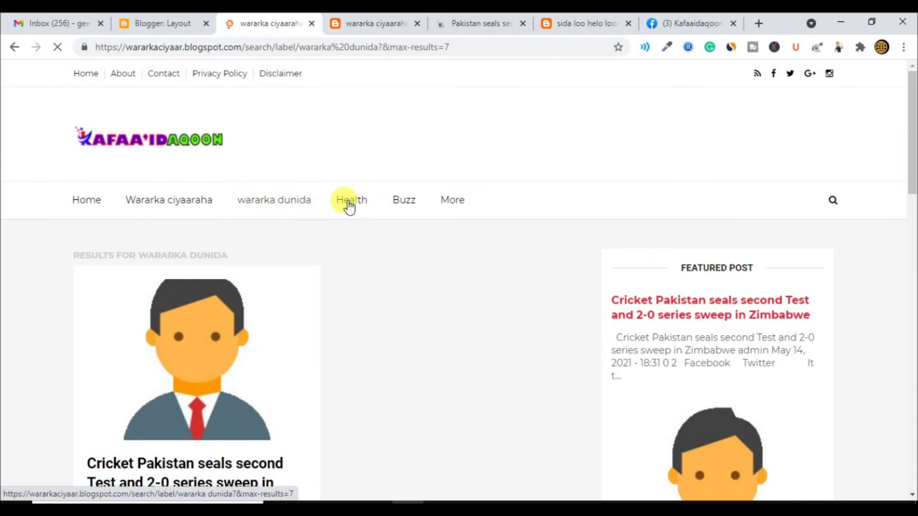
pyautogui.moveTo(454, 203)
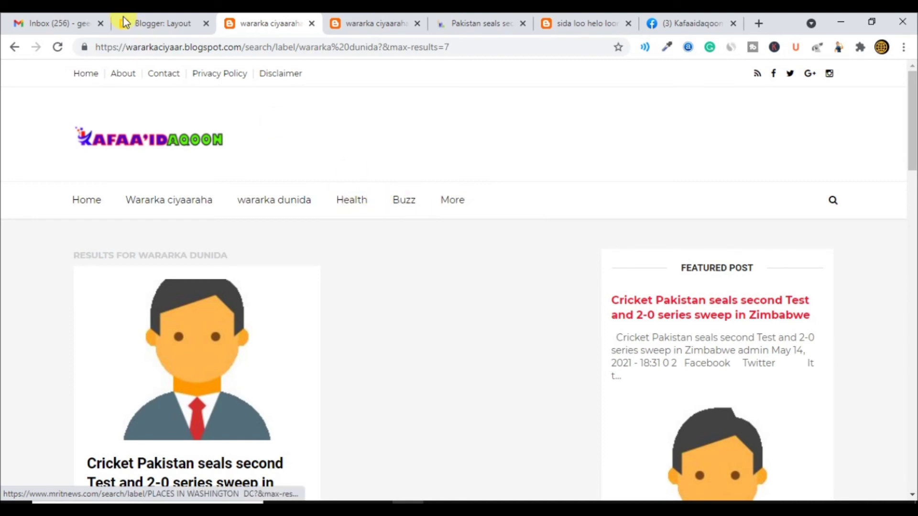
# - Delete the Health and Buzz items from the Main Menu link list in Blogger and save the gadget and layout
pyautogui.click(152, 22)
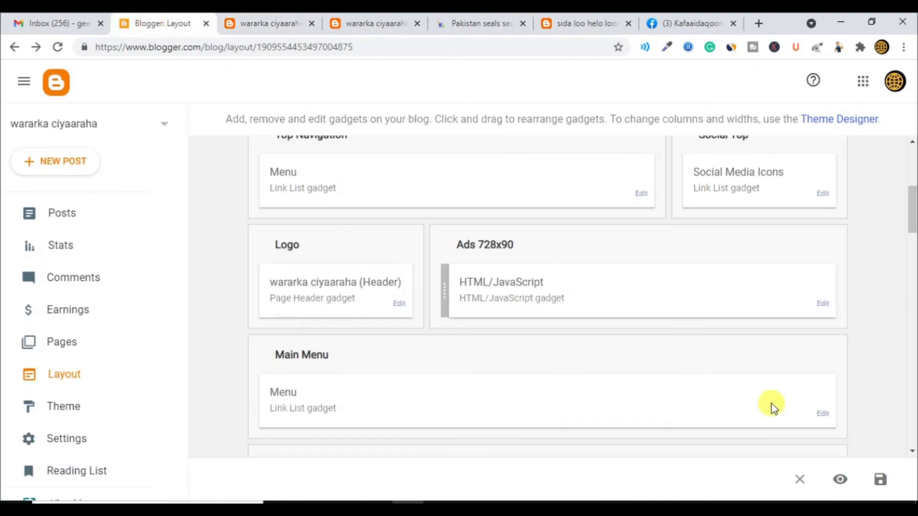
pyautogui.click(821, 415)
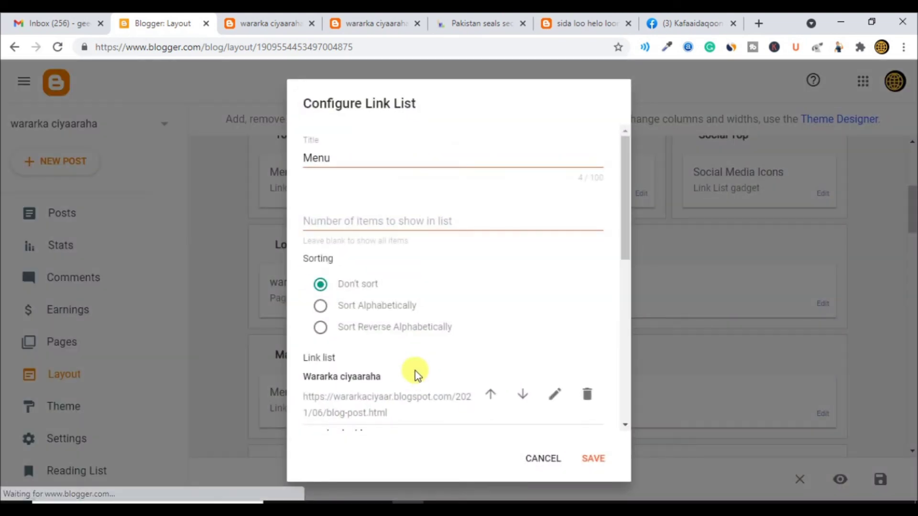
pyautogui.scroll(-10, 459, 276)
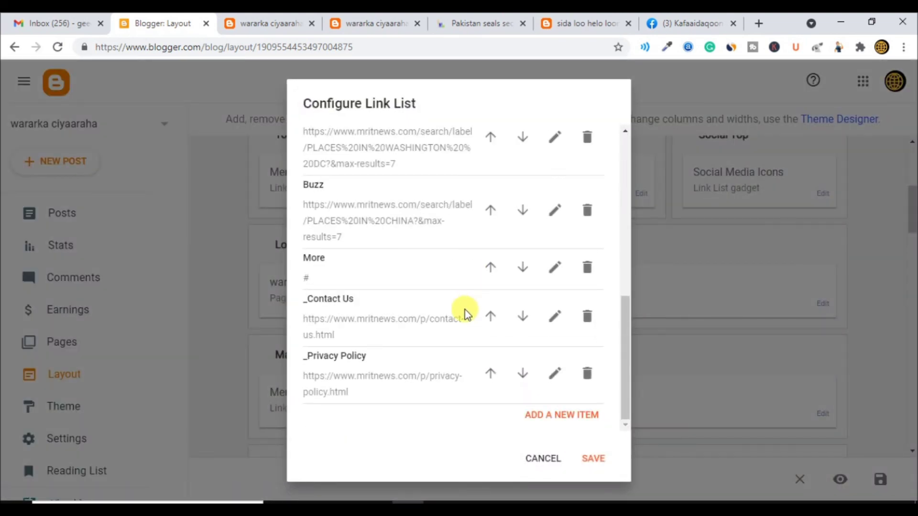
pyautogui.scroll(1, 354, 235)
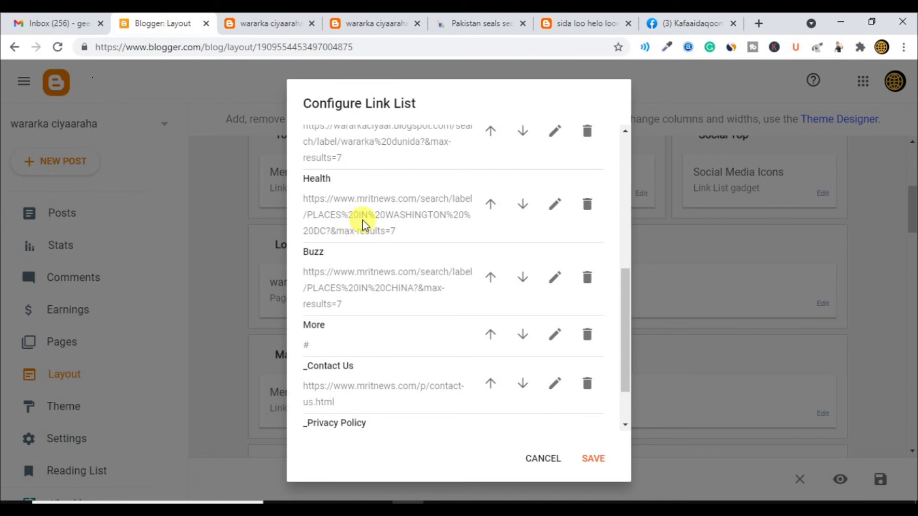
pyautogui.click(588, 205)
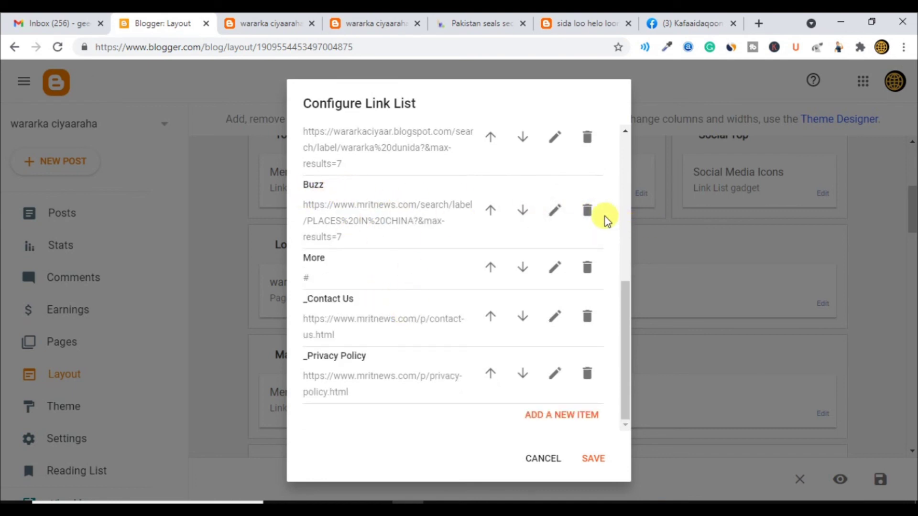
pyautogui.click(590, 216)
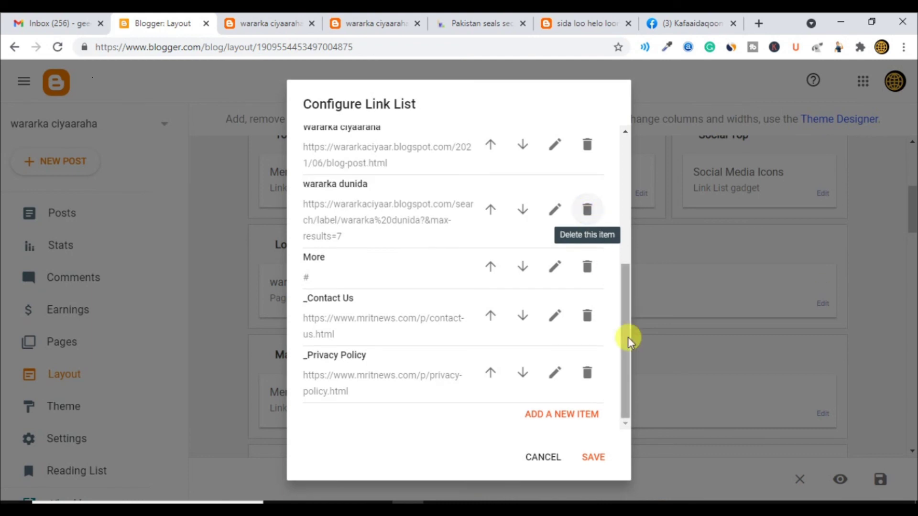
pyautogui.click(595, 458)
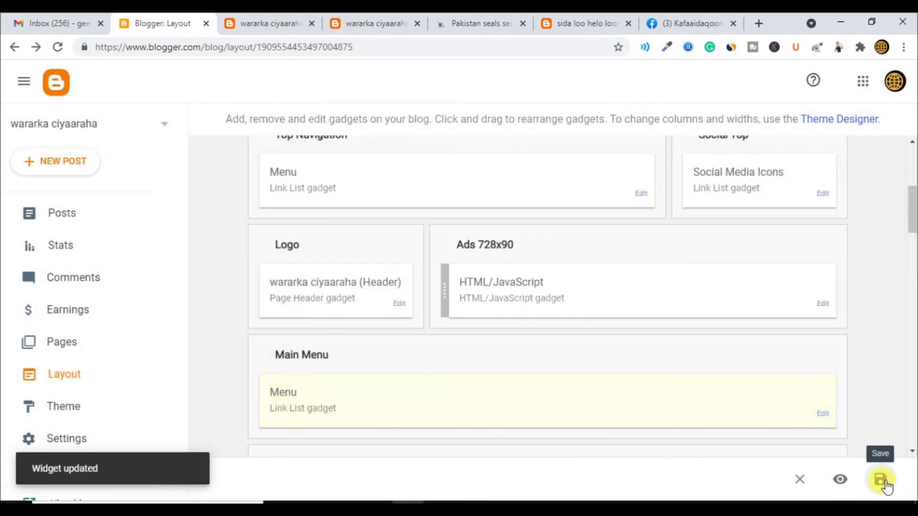
pyautogui.click(882, 482)
# - Reload the live blog to check its shortened main menu, and go to the home page
pyautogui.click(267, 28)
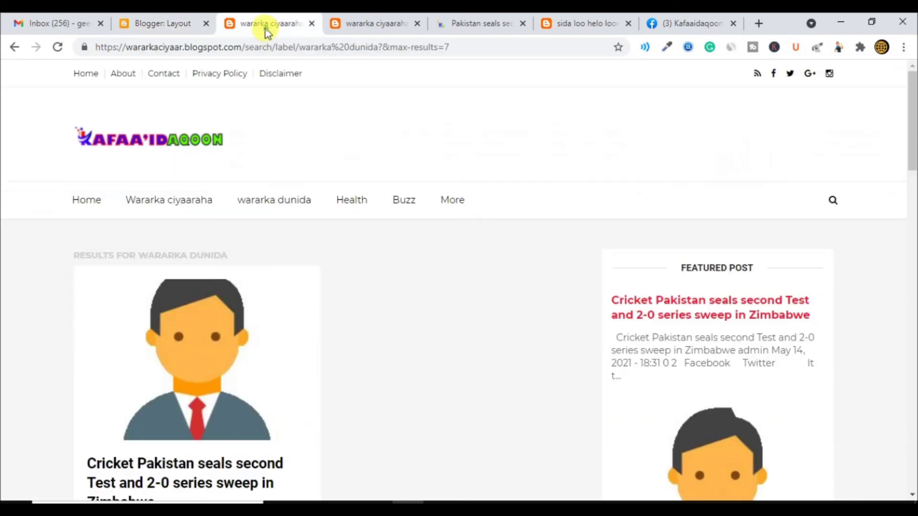
pyautogui.click(55, 49)
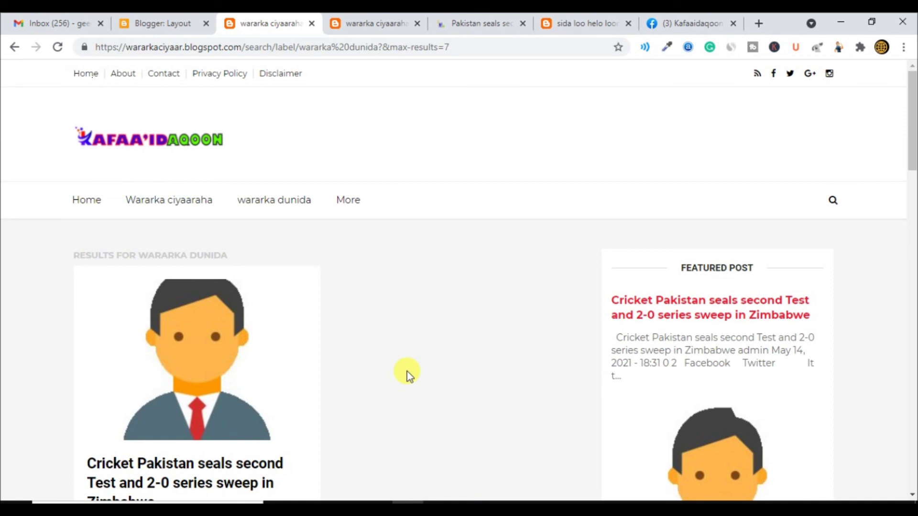
pyautogui.scroll(-1, 416, 370)
pyautogui.scroll(1, 417, 369)
pyautogui.click(165, 21)
pyautogui.click(264, 20)
pyautogui.click(82, 205)
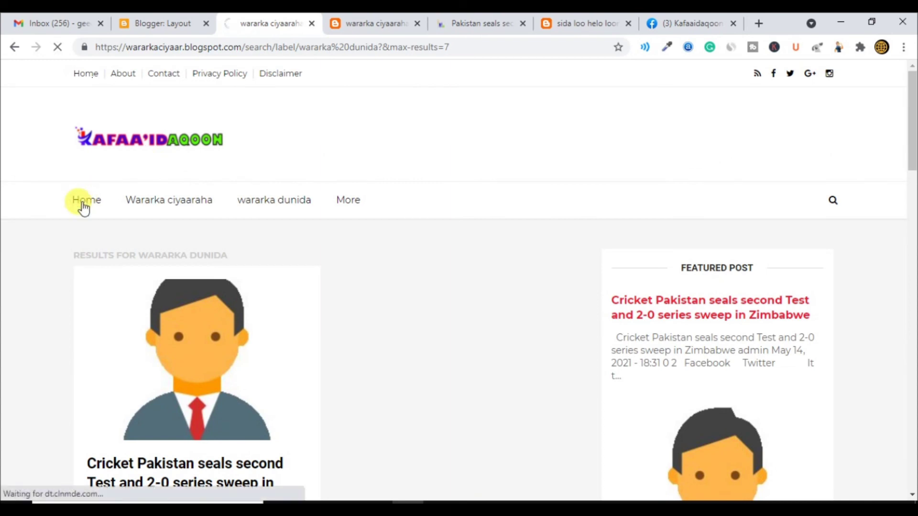